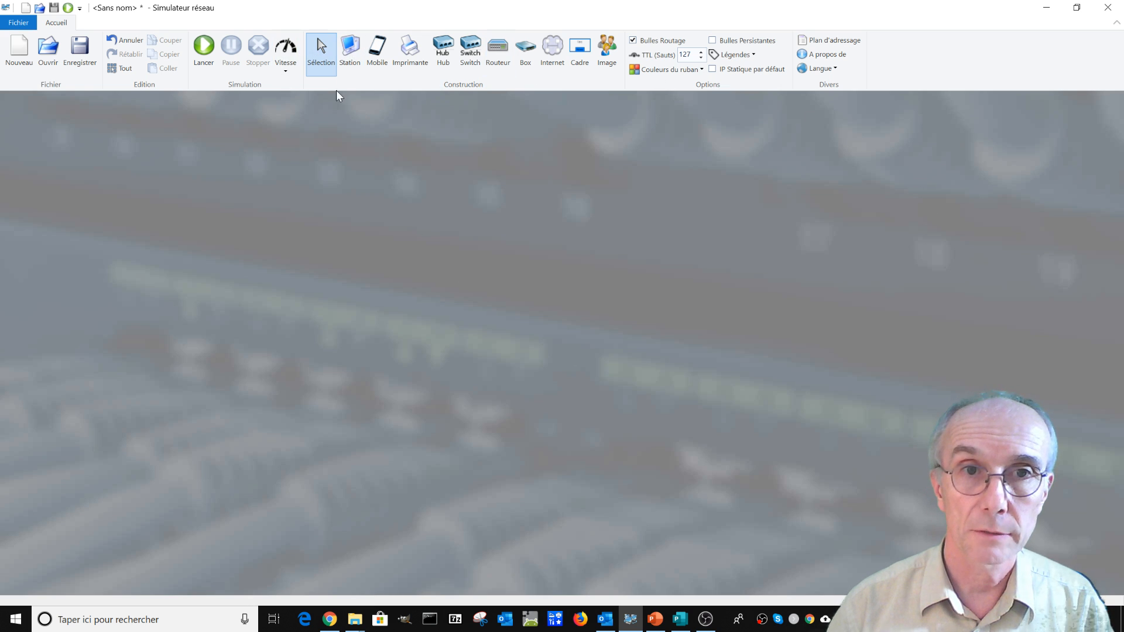
Place three stations side by side in a horizontal row on the empty network canvas.
left_click(354, 55)
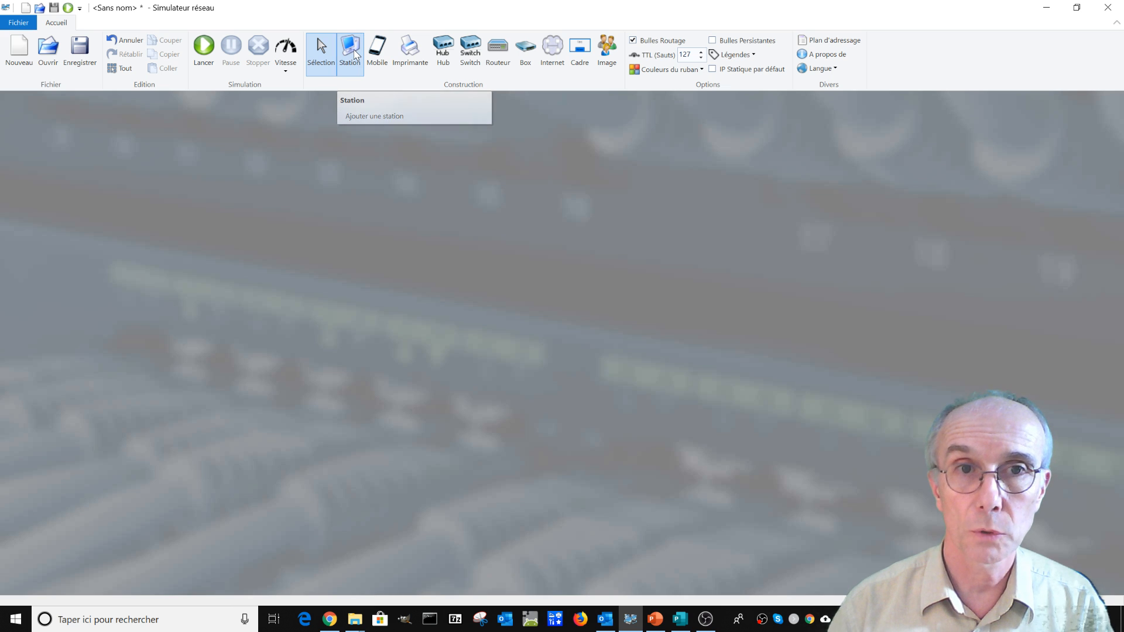
left_click(344, 215)
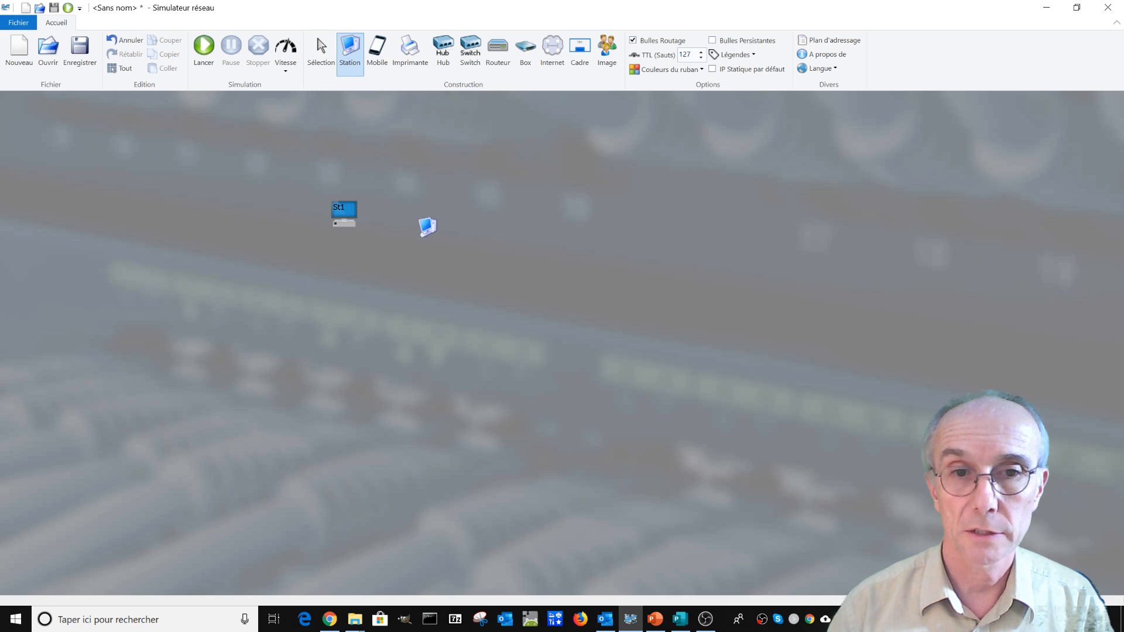
left_click(422, 215)
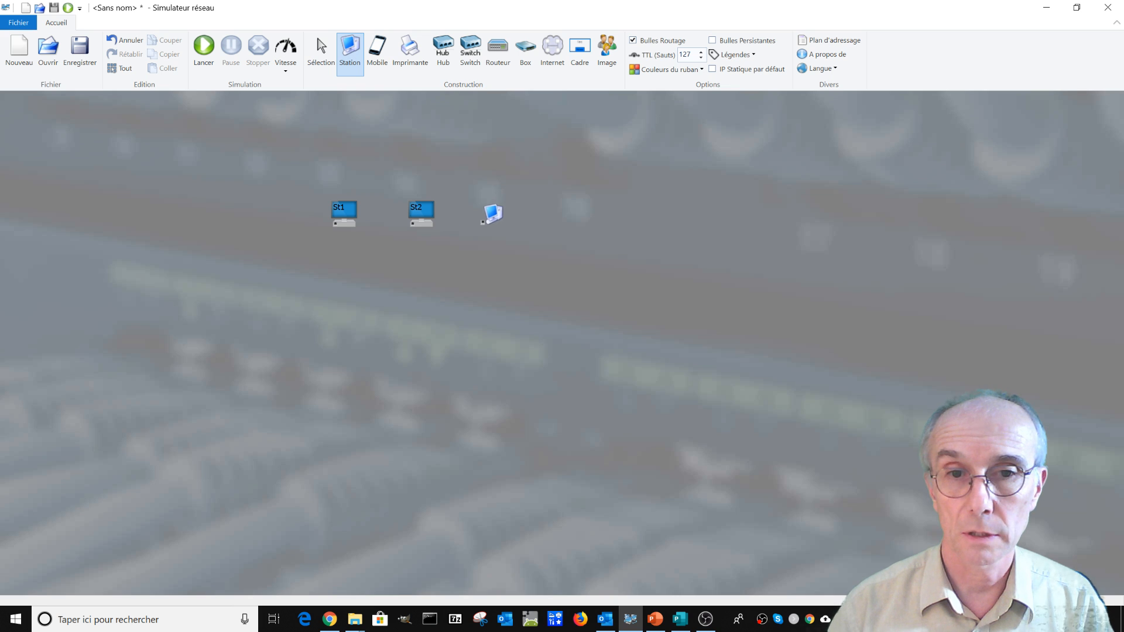
left_click(492, 214)
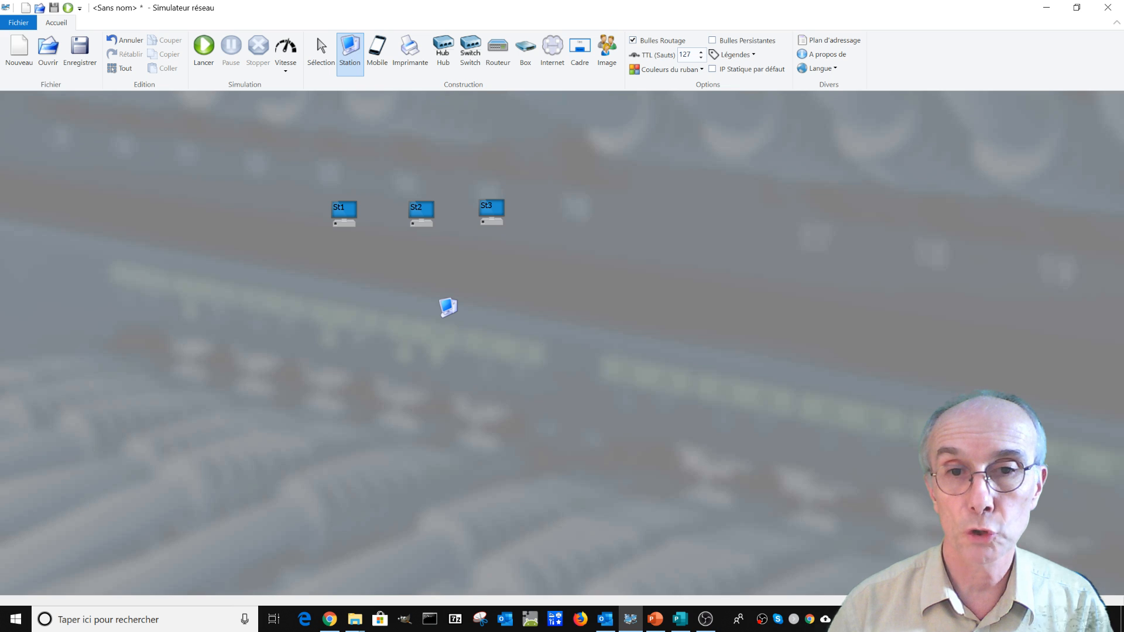
key("Escape")
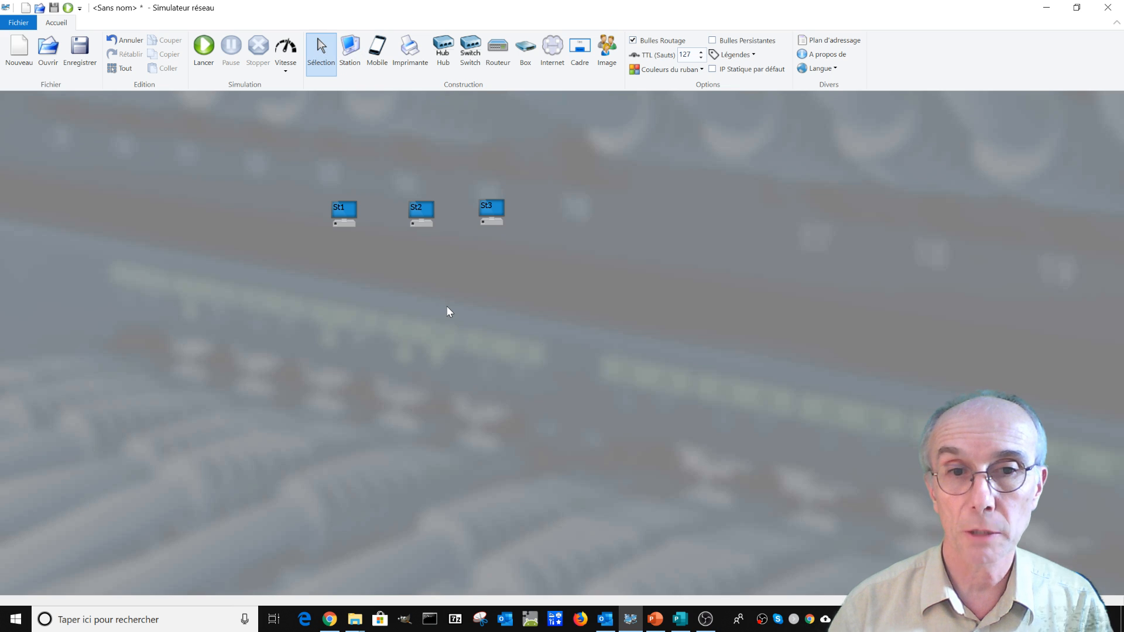
Rename the three stations, in order along the row, as pc1, pc2 and pc3.
double_click(344, 215)
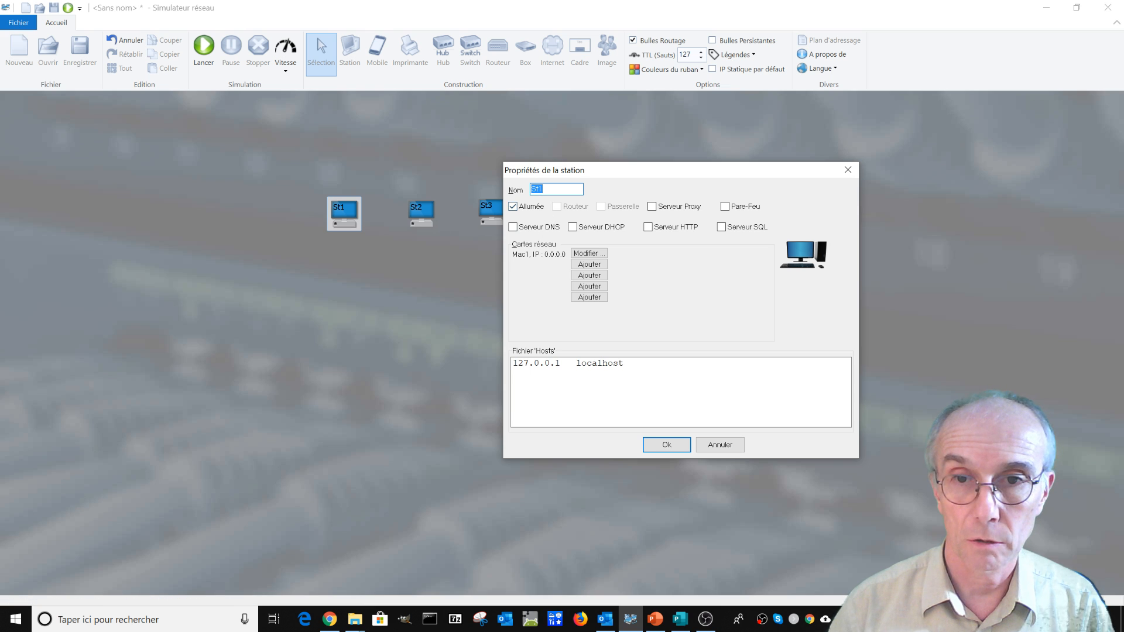
type("pc1")
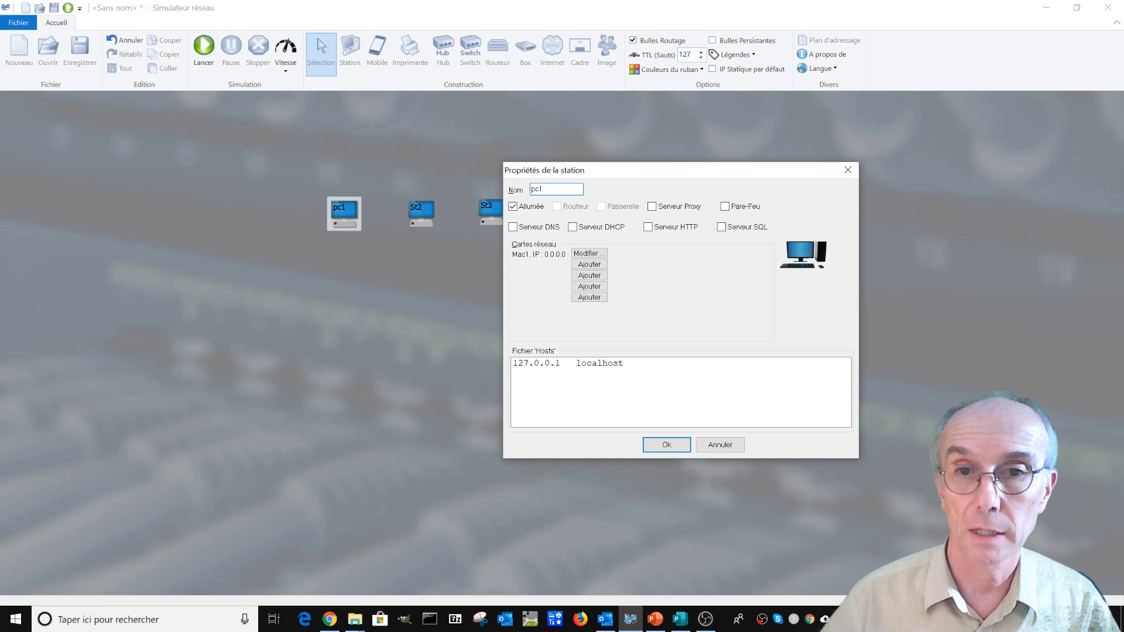
key("Return")
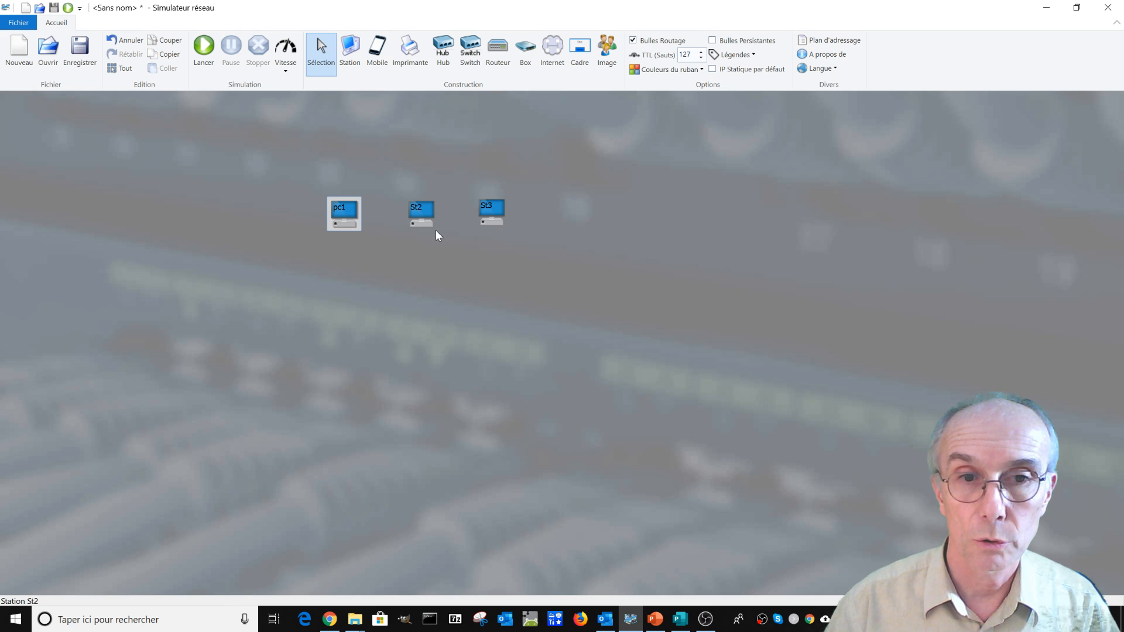
double_click(422, 212)
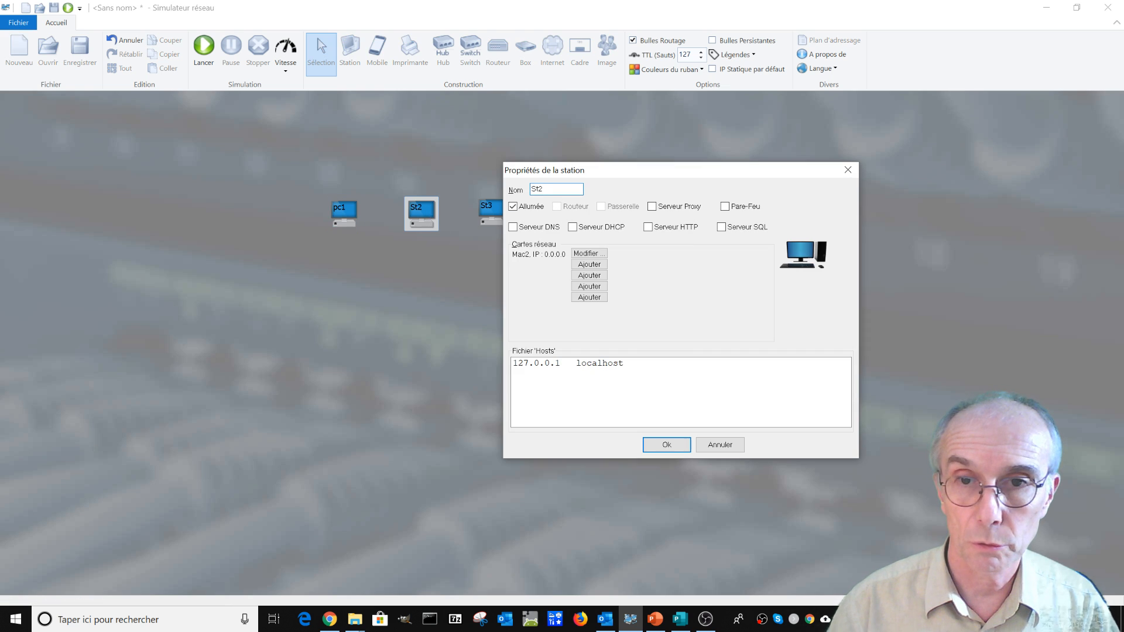
type("pc2")
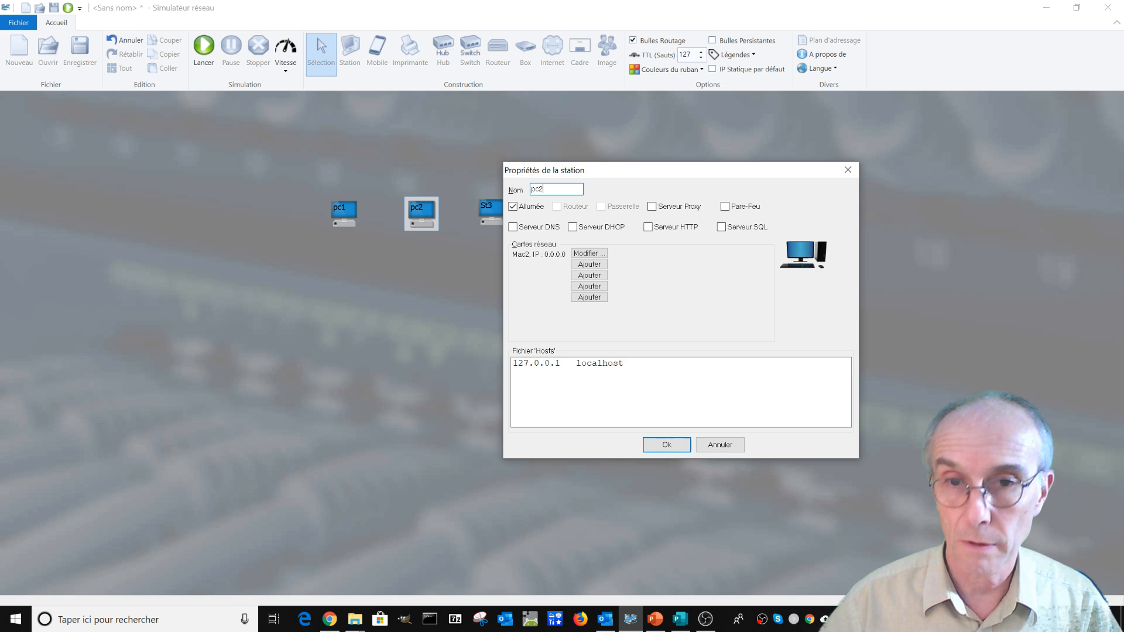
key("Return")
double_click(491, 210)
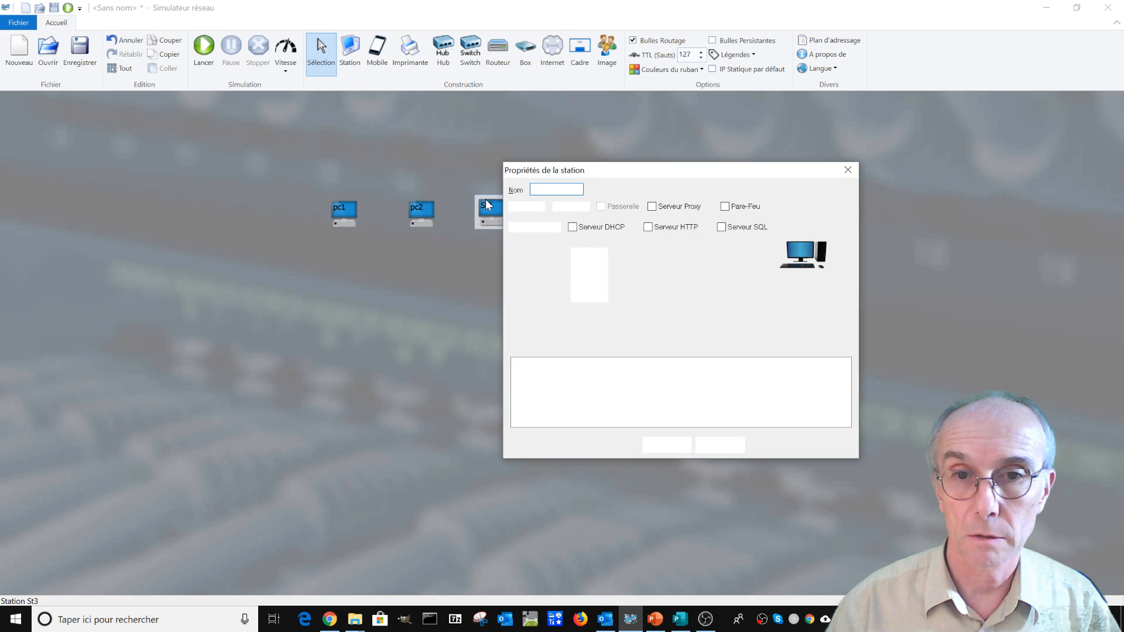
type("pc3")
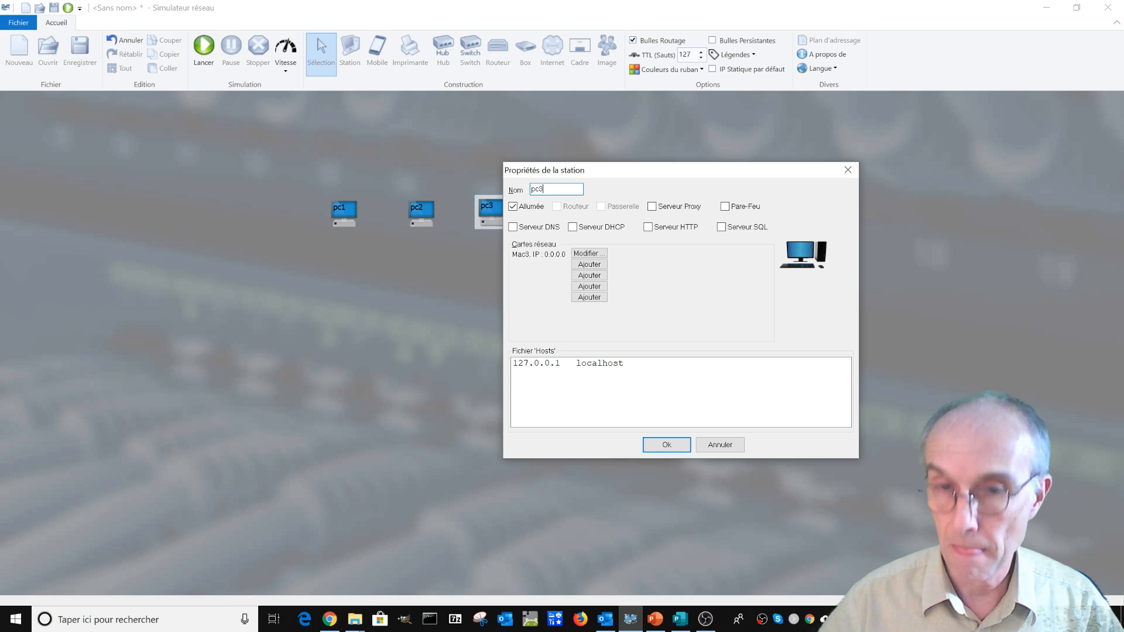
key("Return")
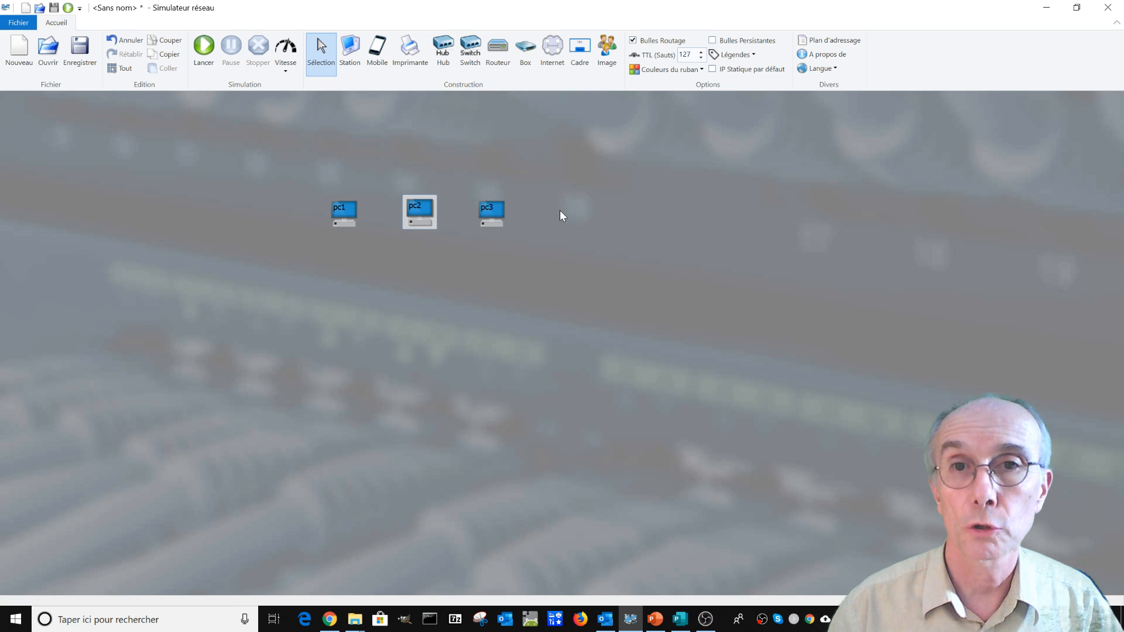
Add a switch below pc2 and set its number of ports to 12.
left_click(472, 48)
left_click(417, 301)
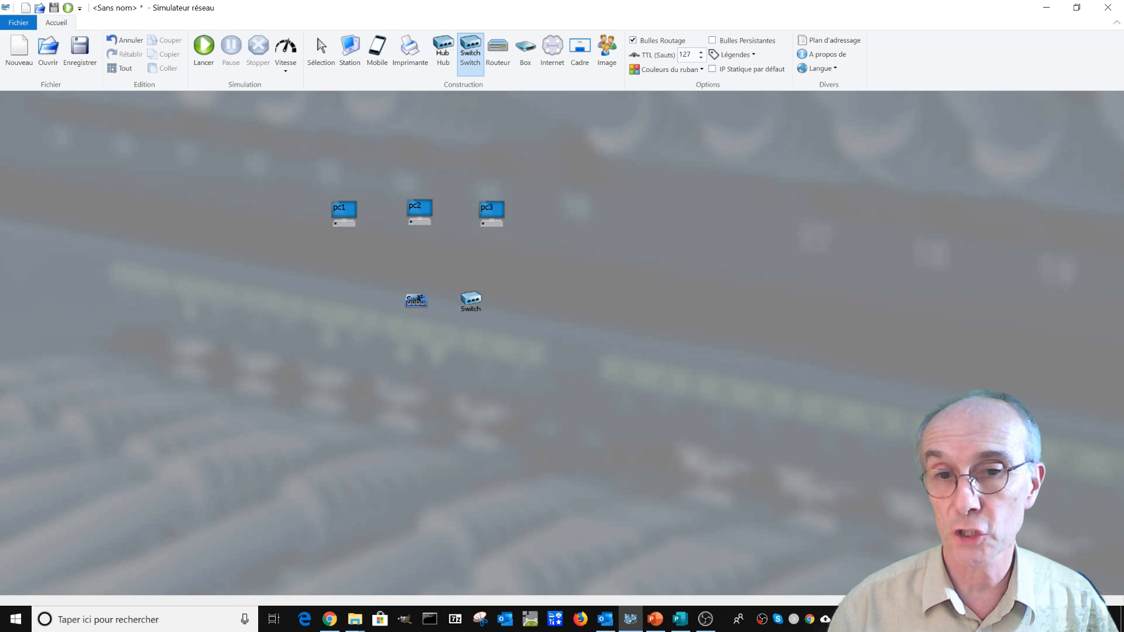
key("Escape")
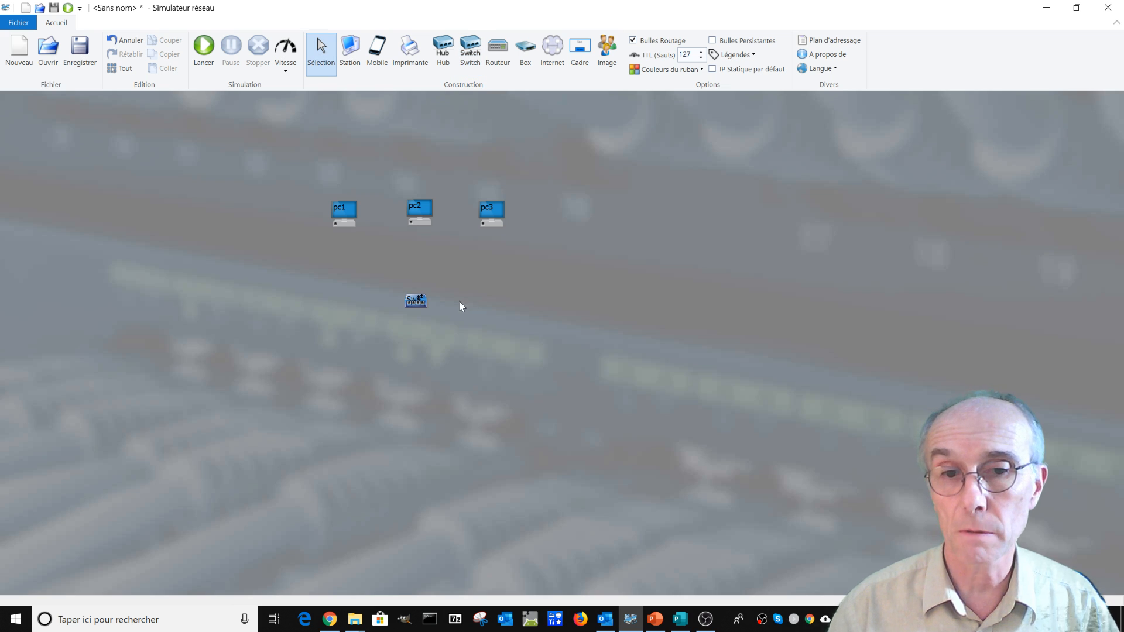
double_click(417, 302)
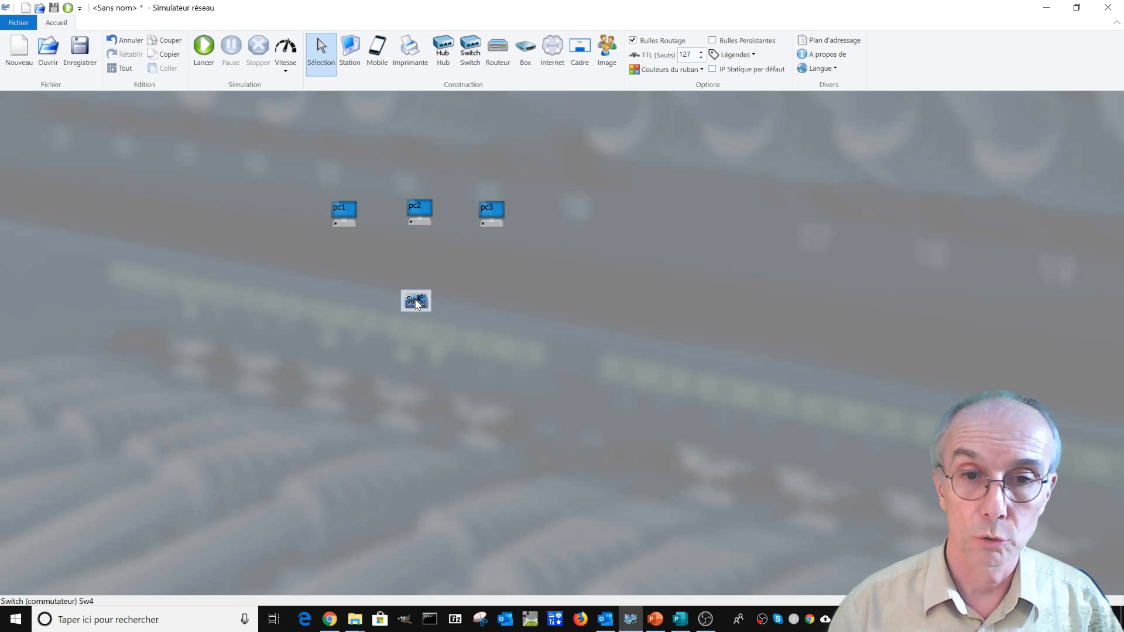
left_click(527, 301)
left_click(527, 301)
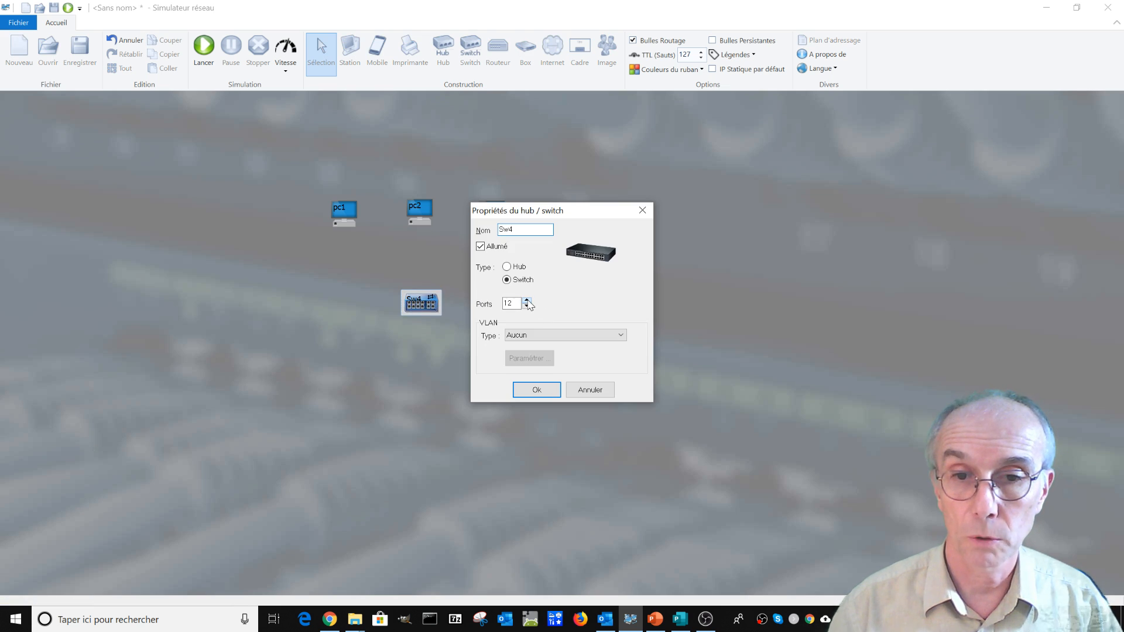
left_click(536, 389)
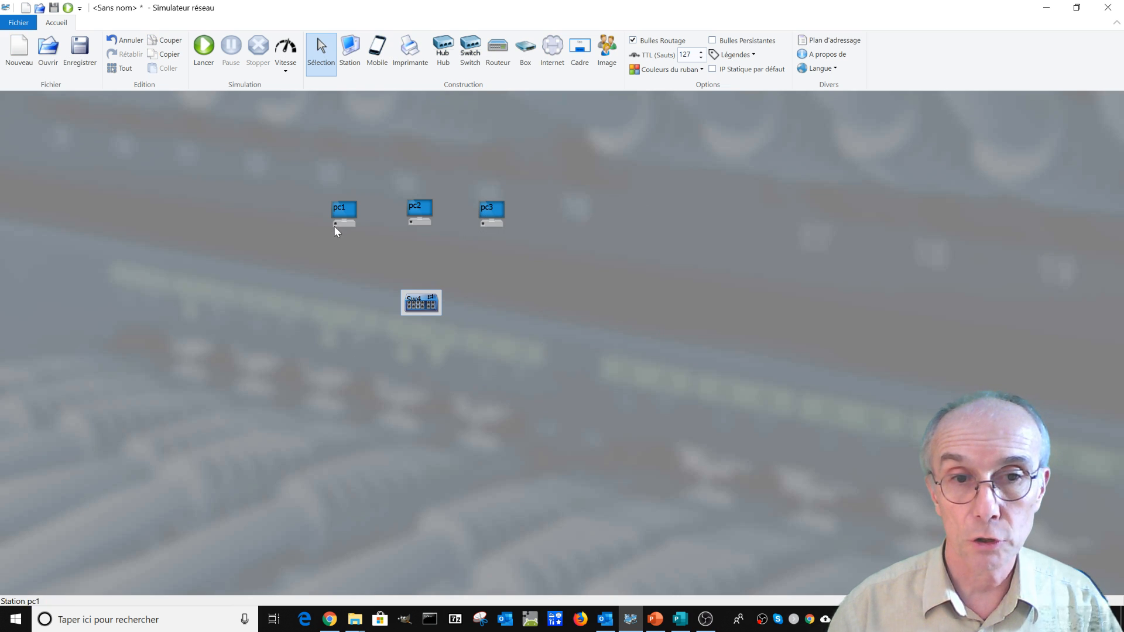
Cable the network cards of pc1, pc2 and pc3 to separate ports on the switch.
left_click_drag(335, 226, 408, 310)
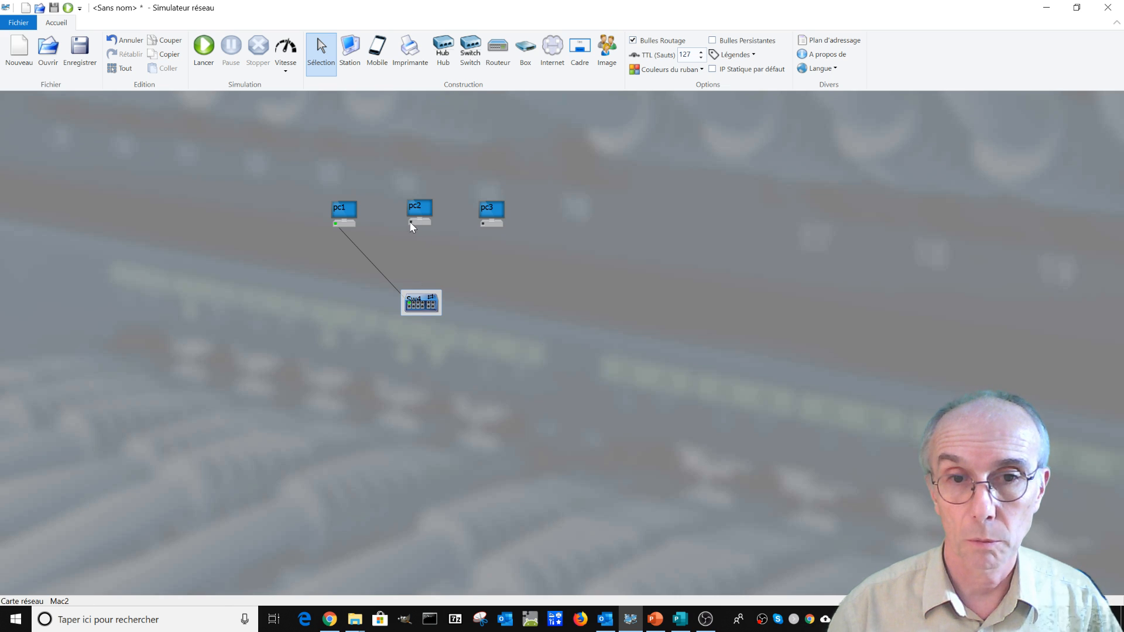
left_click_drag(410, 222, 413, 302)
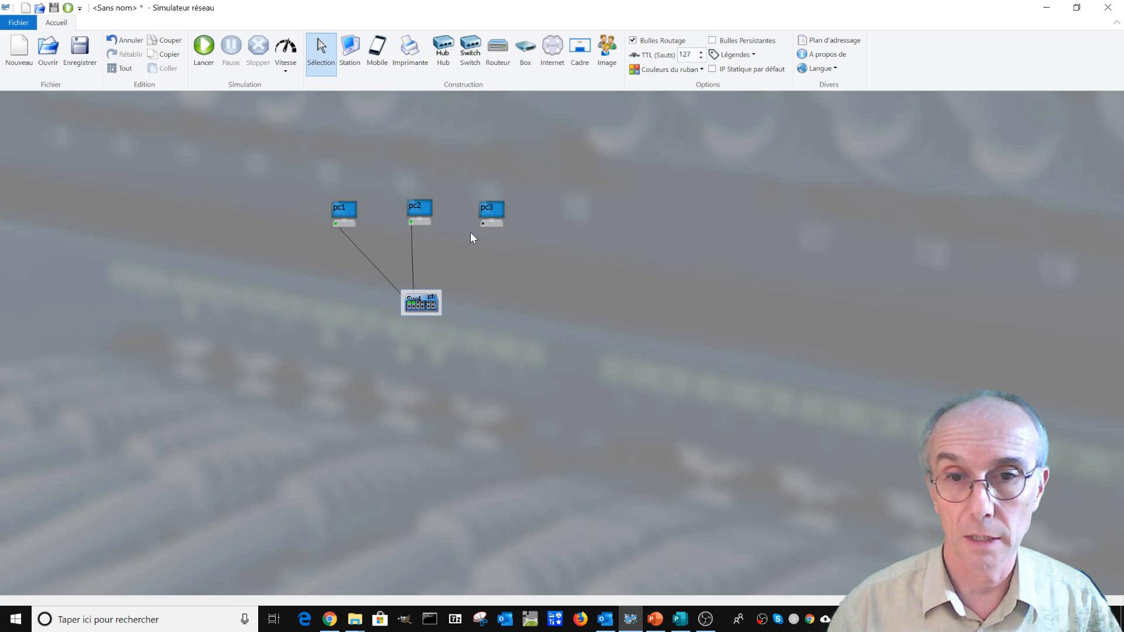
left_click_drag(483, 223, 423, 309)
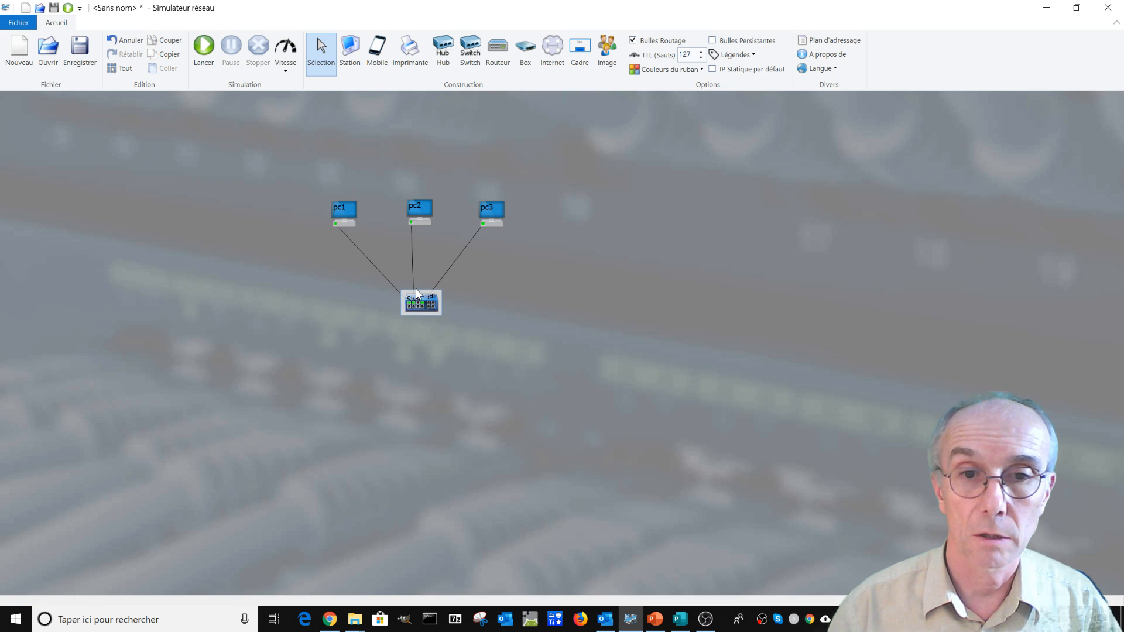
Give pc1's network card the static IP address 192.168.0.30 with network mask 255.255.255.0.
double_click(347, 218)
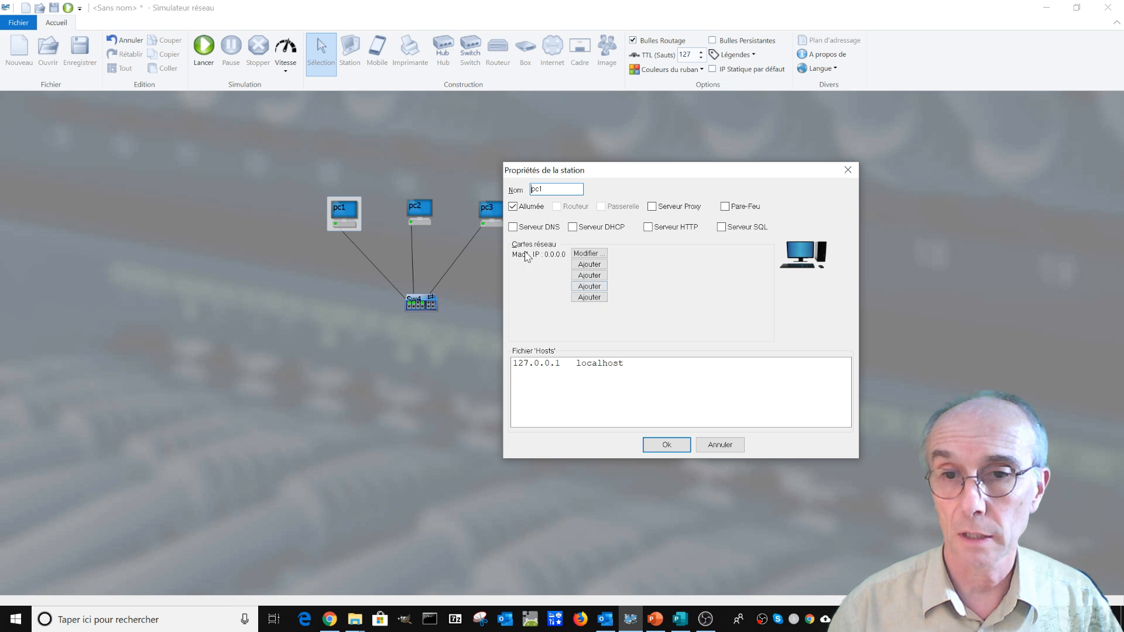
left_click(591, 257)
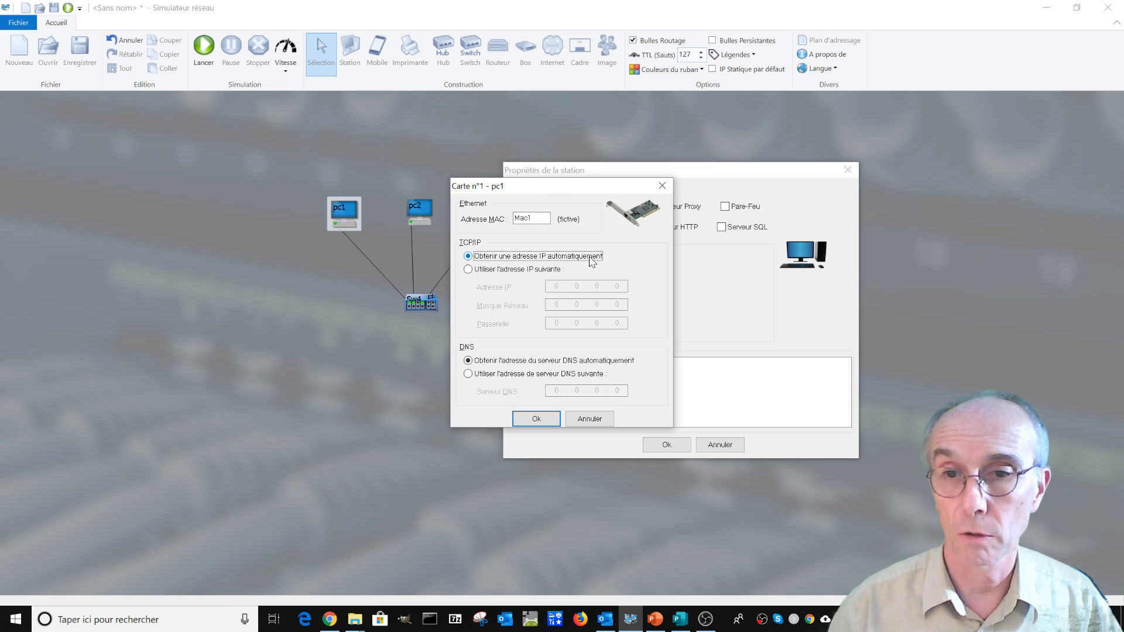
left_click(468, 269)
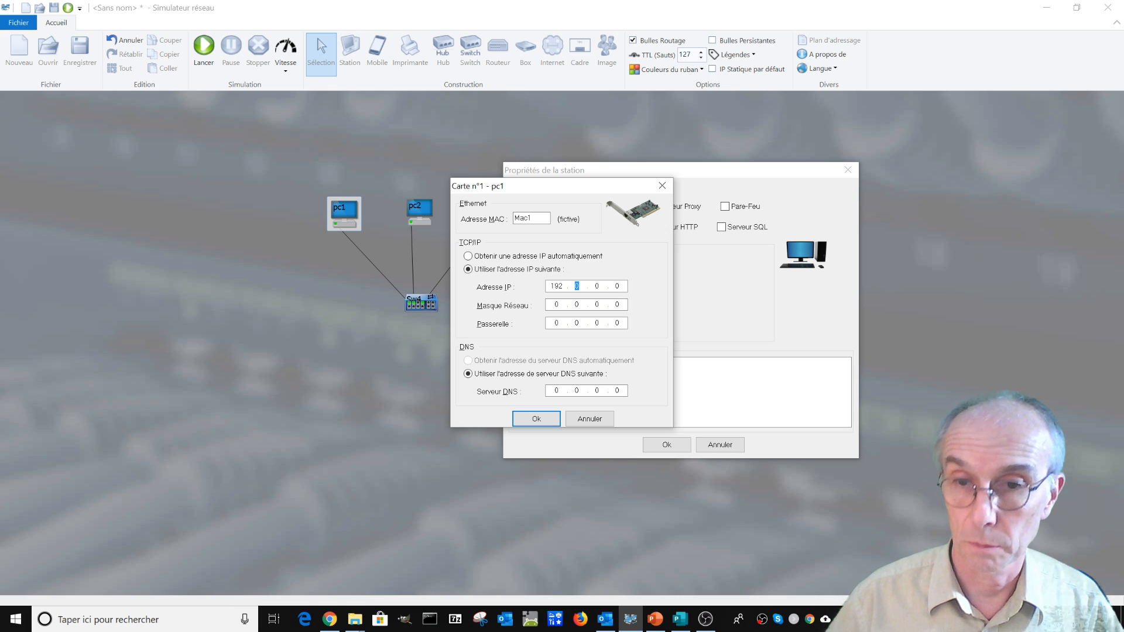
type("192 . 168")
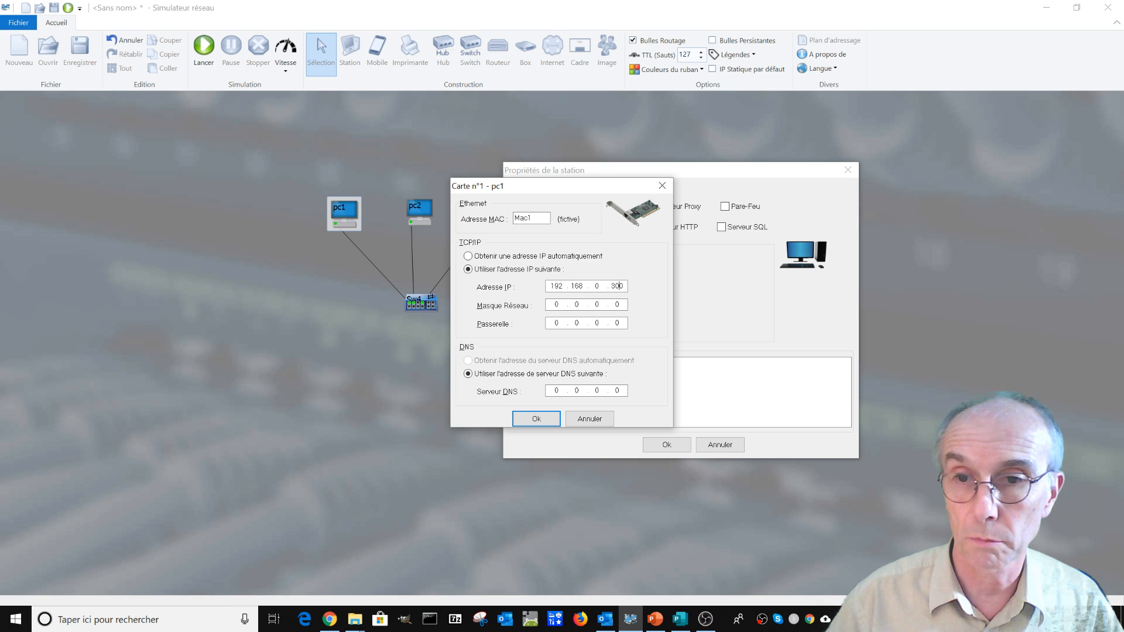
key("BackSpace")
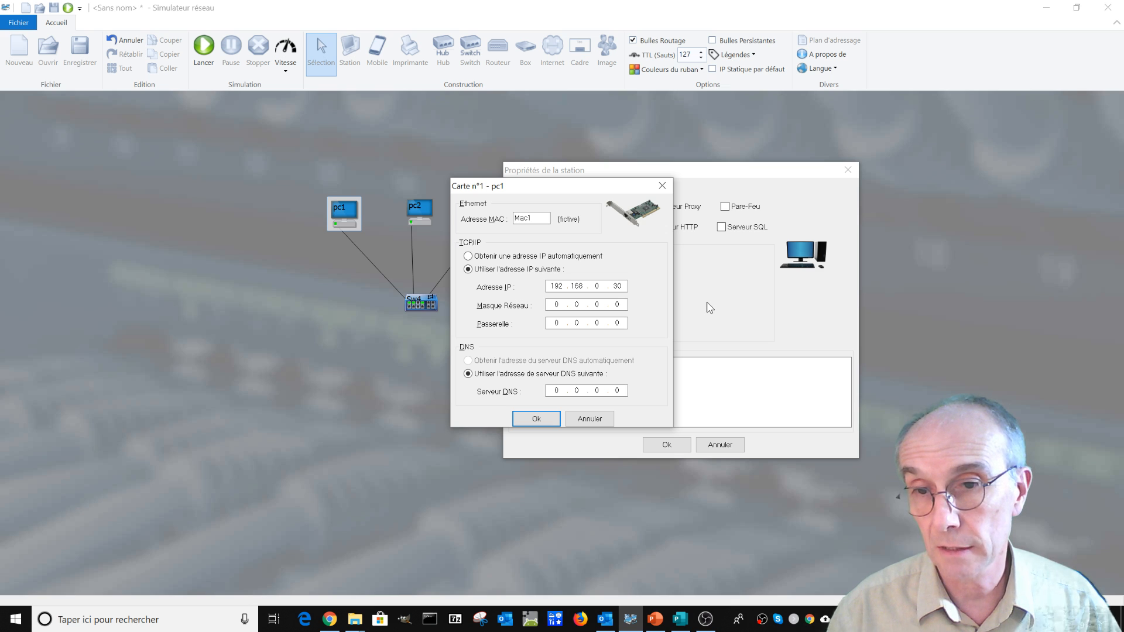
key("Tab")
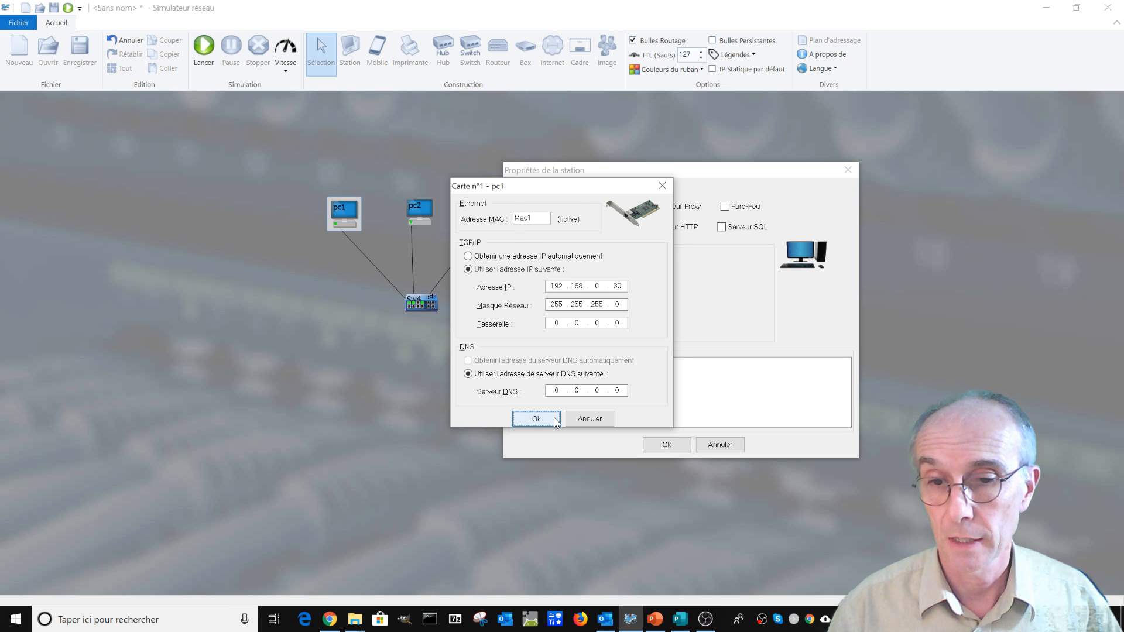
left_click(536, 419)
left_click(665, 445)
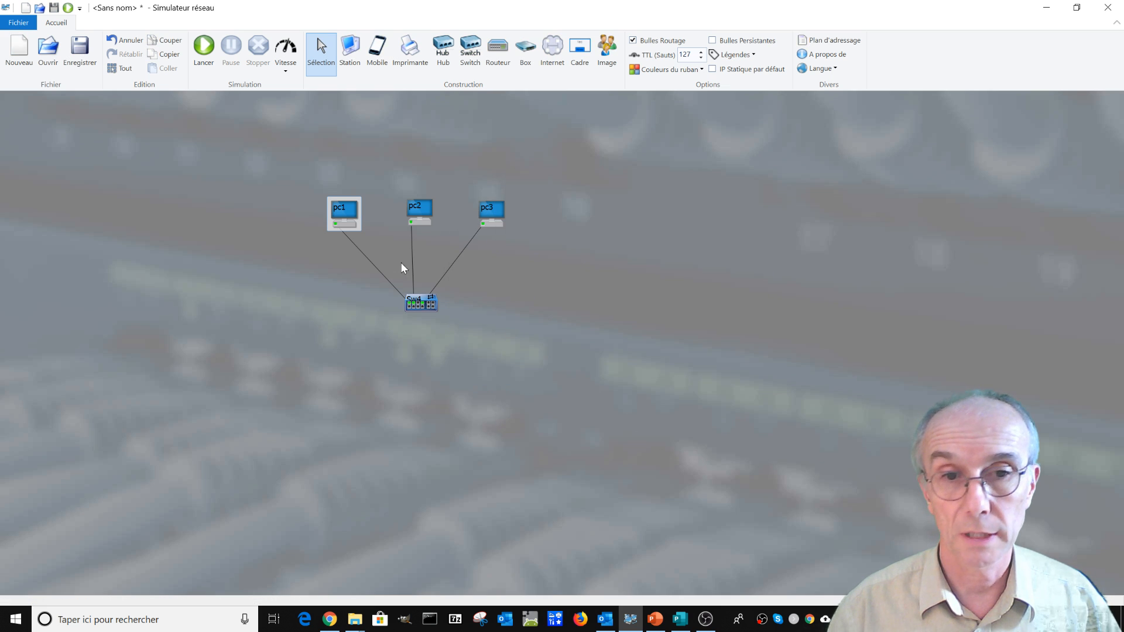
Give pc2's network card the static IP address 192.168.0.31 with network mask 255.255.255.0.
double_click(419, 212)
left_click(589, 253)
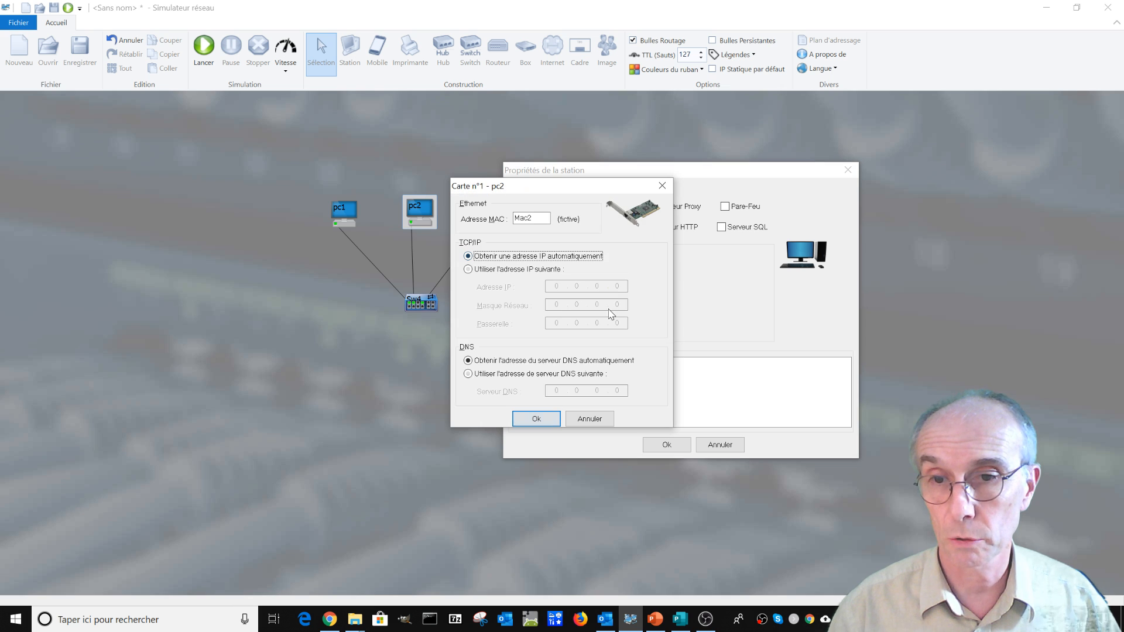
left_click(501, 269)
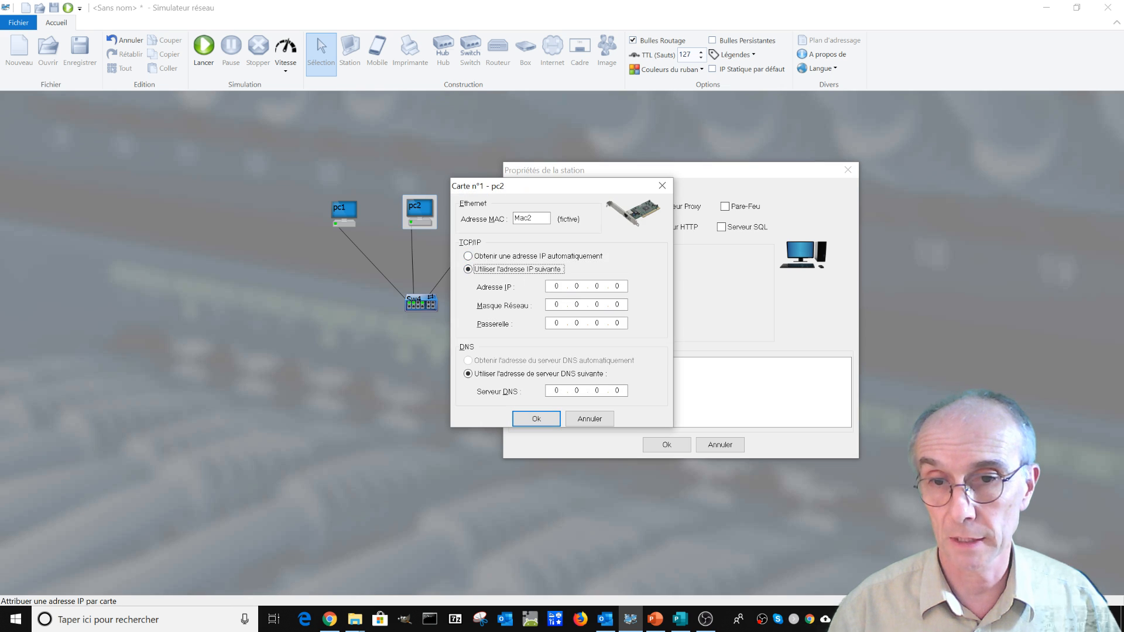
key("Tab")
type("1")
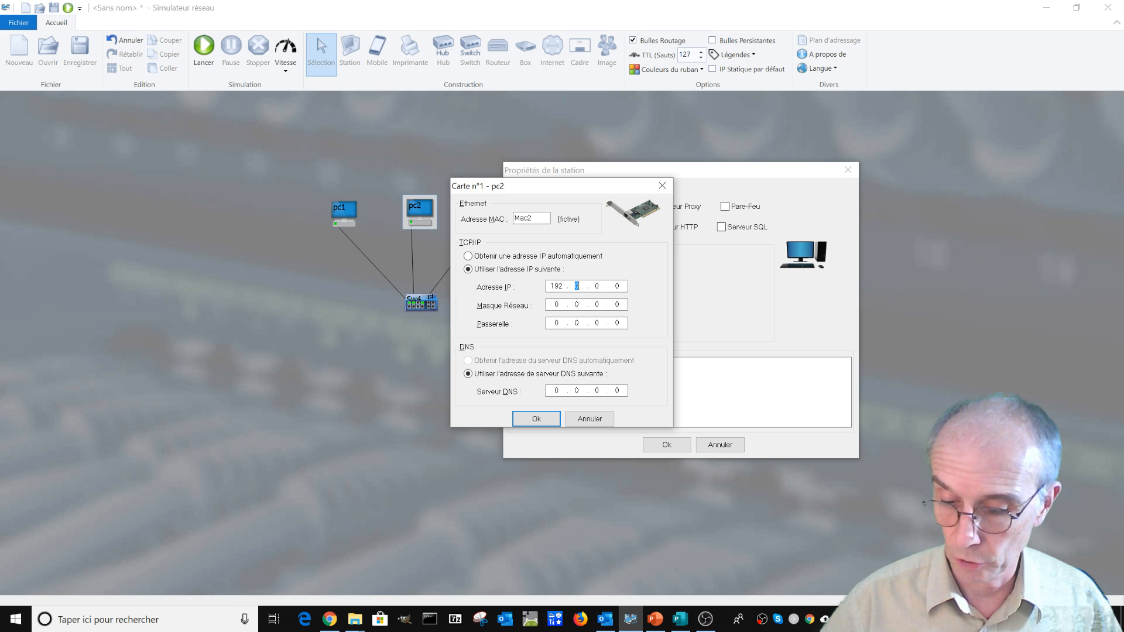
type("92.168")
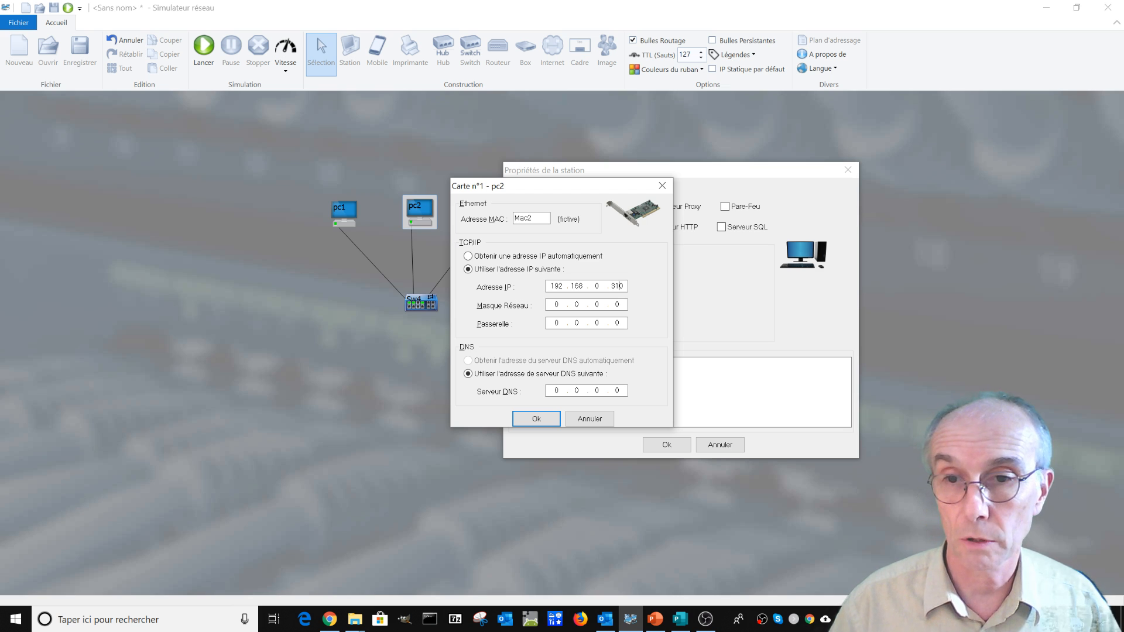
key("Delete")
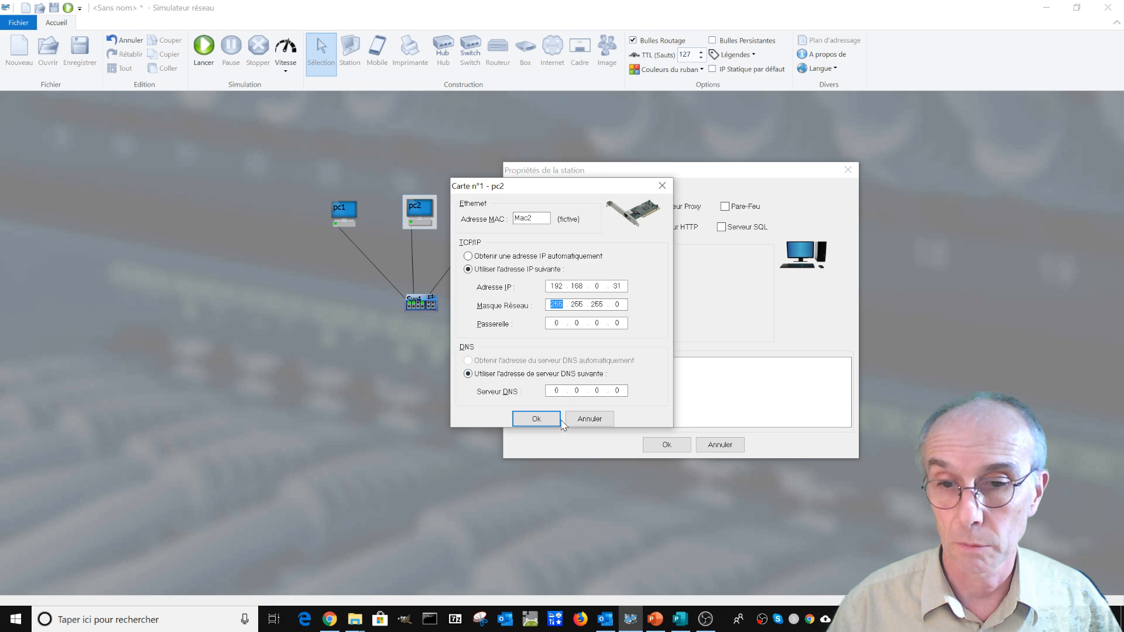
left_click(535, 419)
left_click(688, 449)
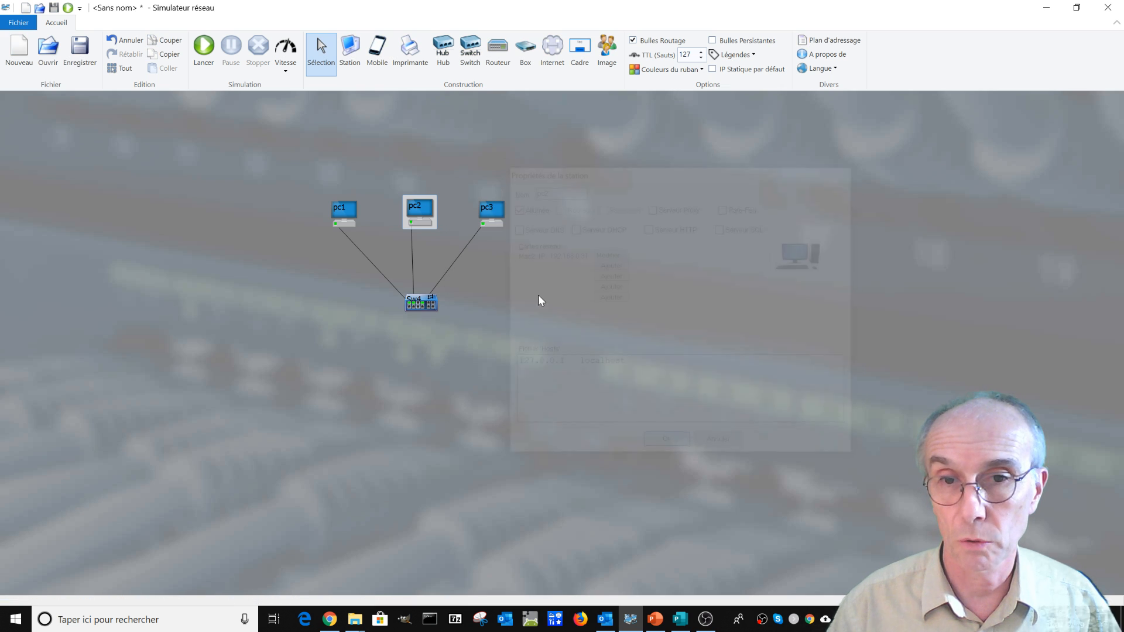
Give pc3's network card the static IP address 192.168.0.32 with network mask 255.255.255.0.
double_click(489, 212)
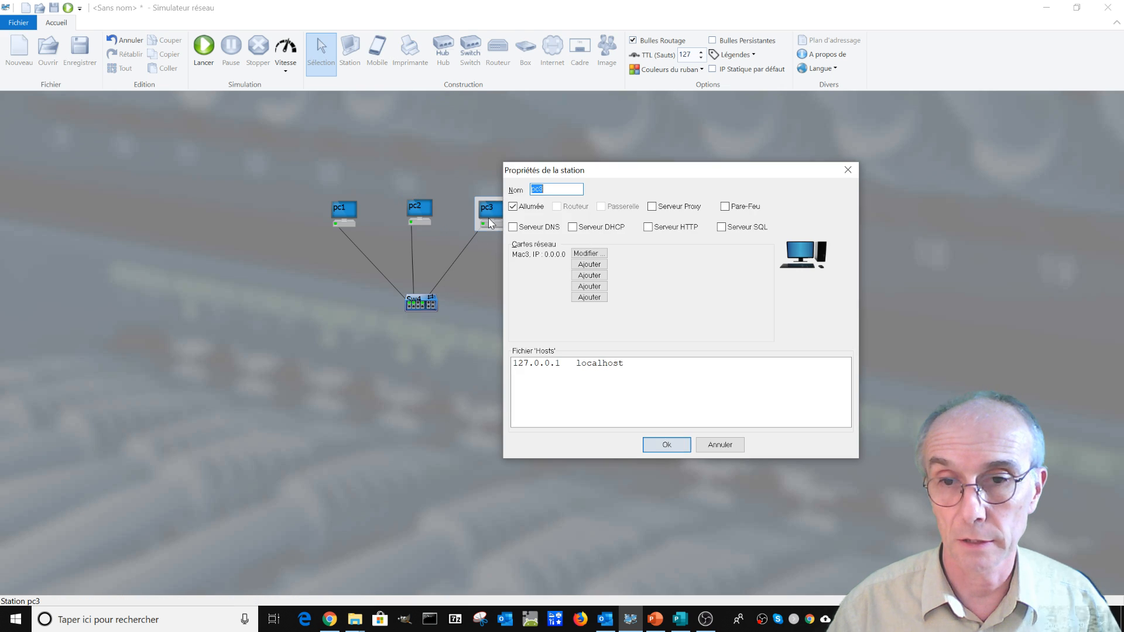
left_click(597, 253)
left_click(496, 270)
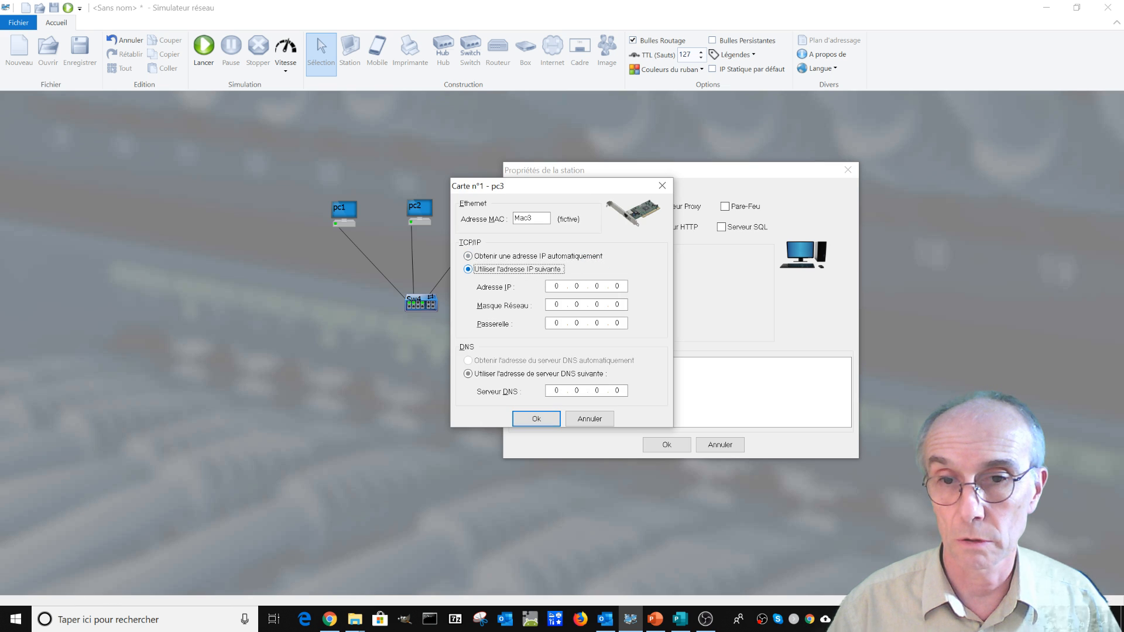
type("19")
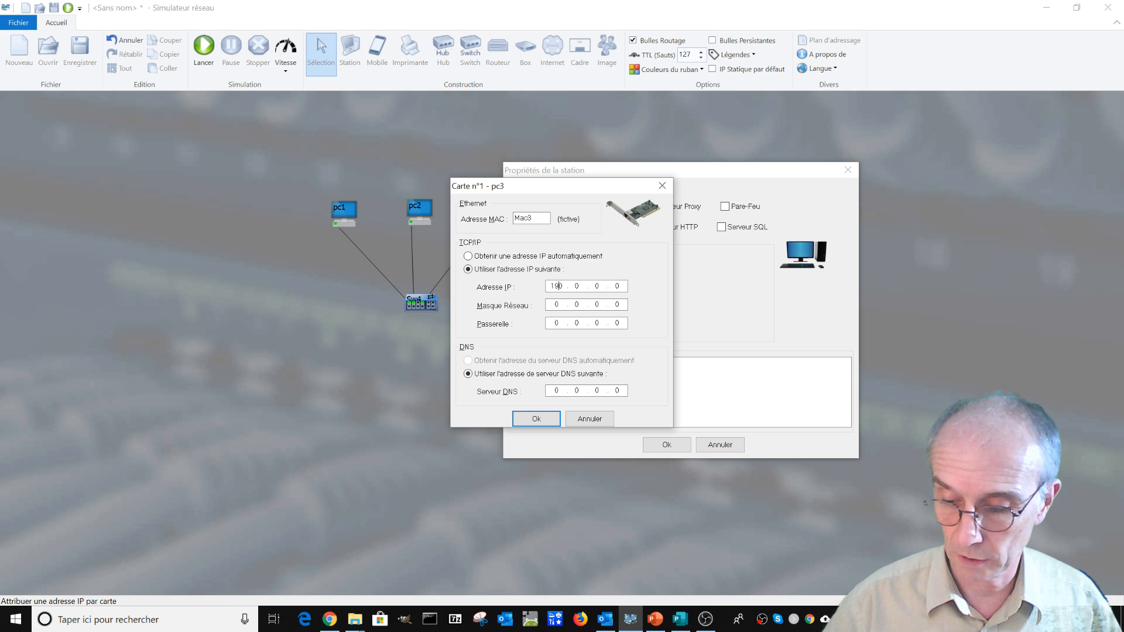
type("2.")
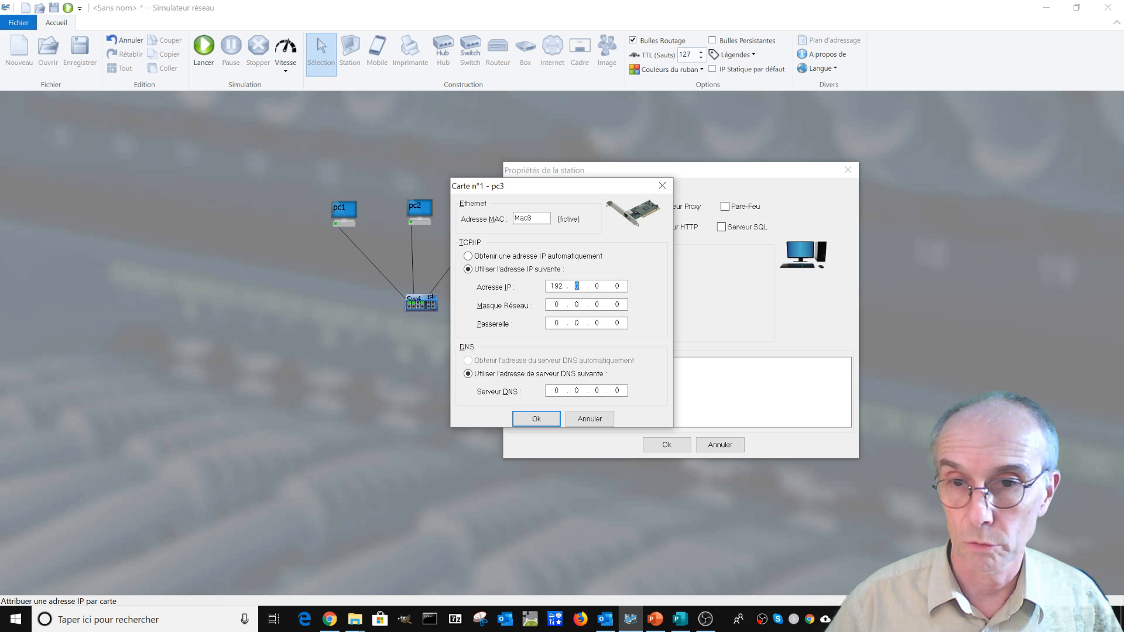
type("168.0.")
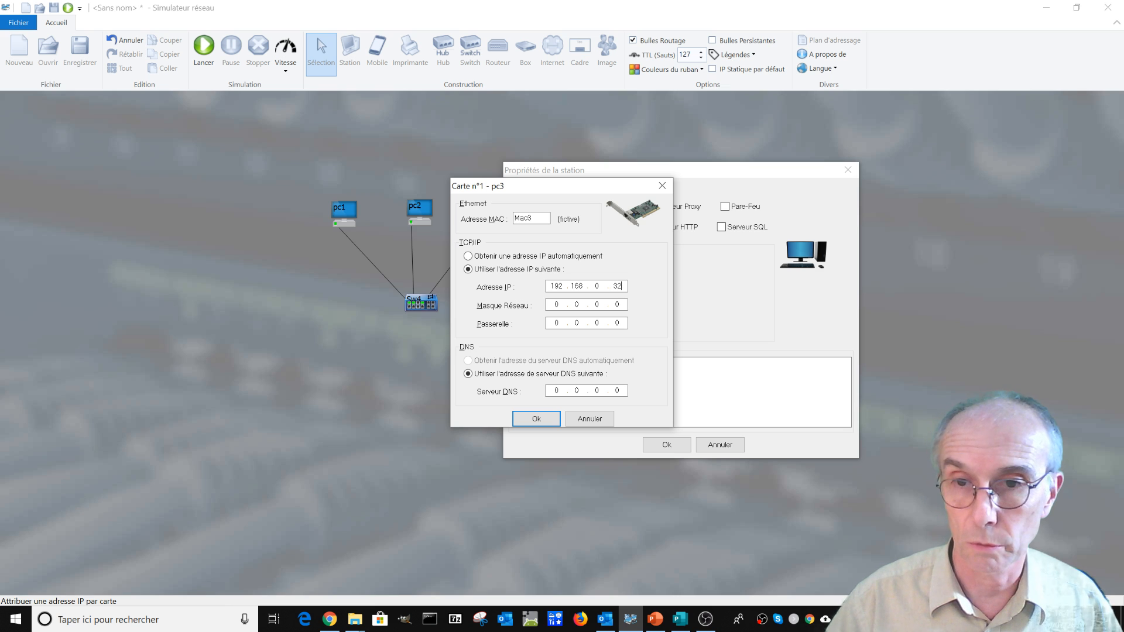
type("32")
key("Tab")
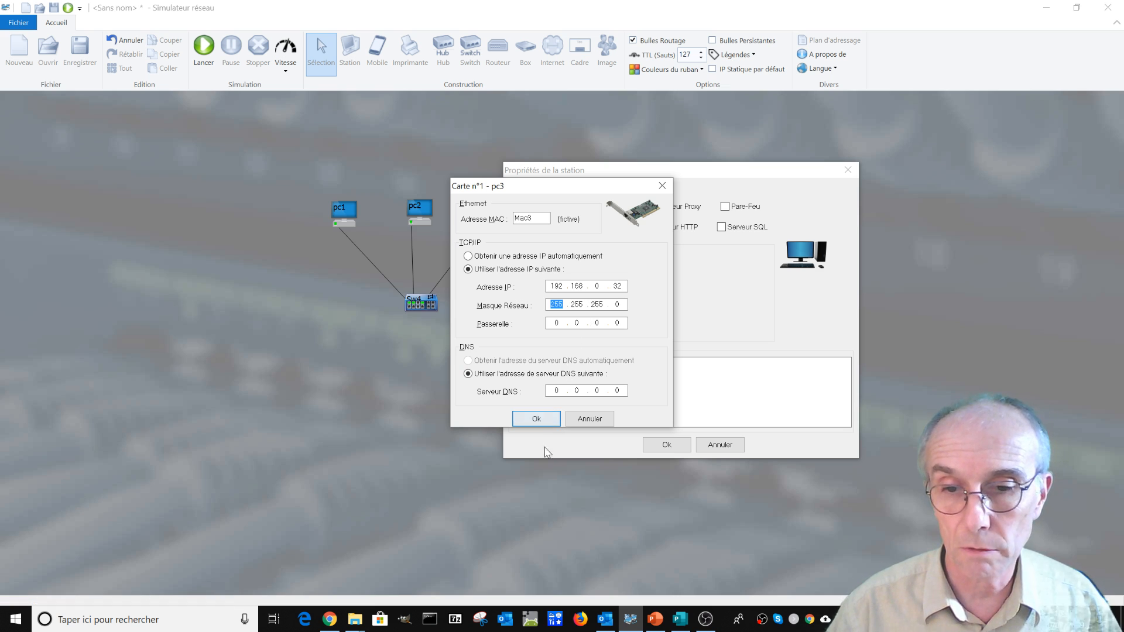
left_click(536, 419)
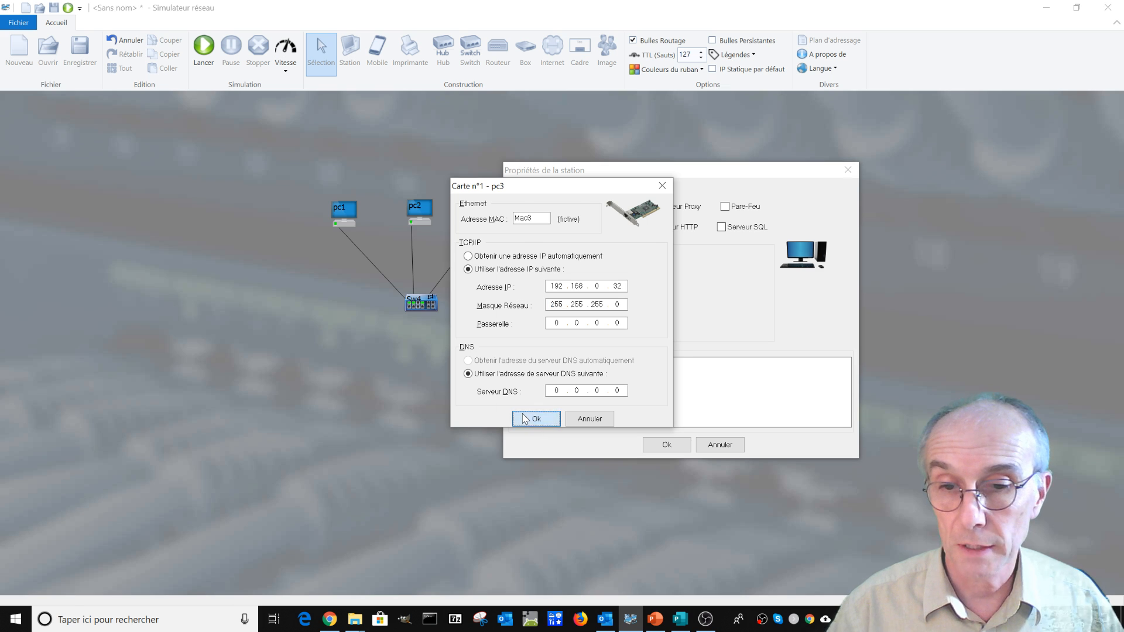
left_click(671, 446)
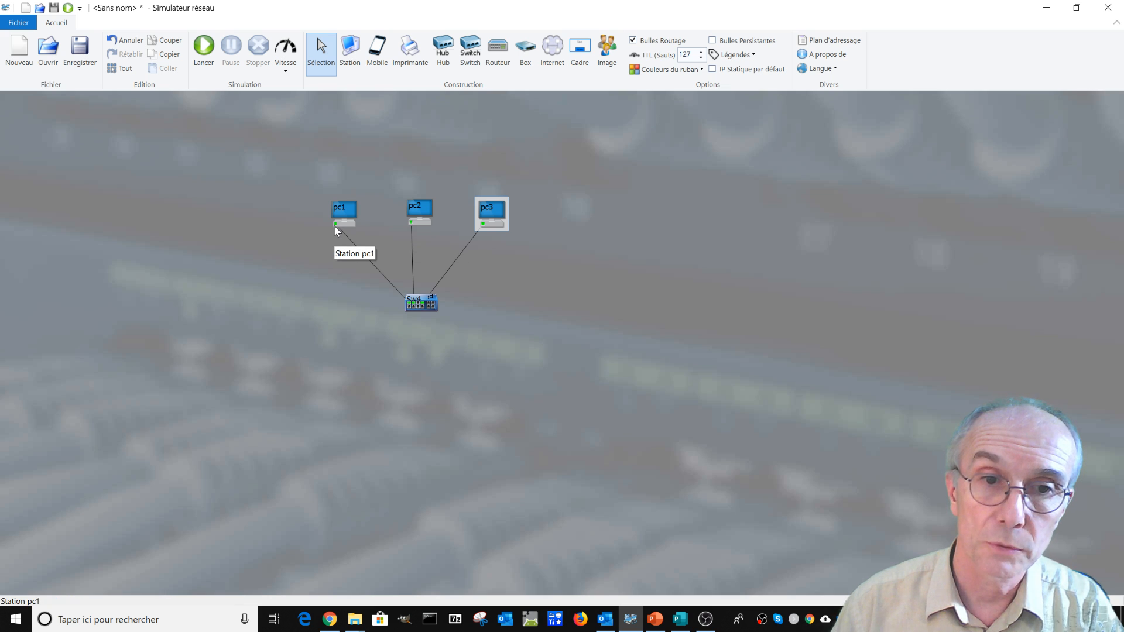
Send a ping from pc1 to pc2's network card at 192.168.0.31.
mouse_move(335, 225)
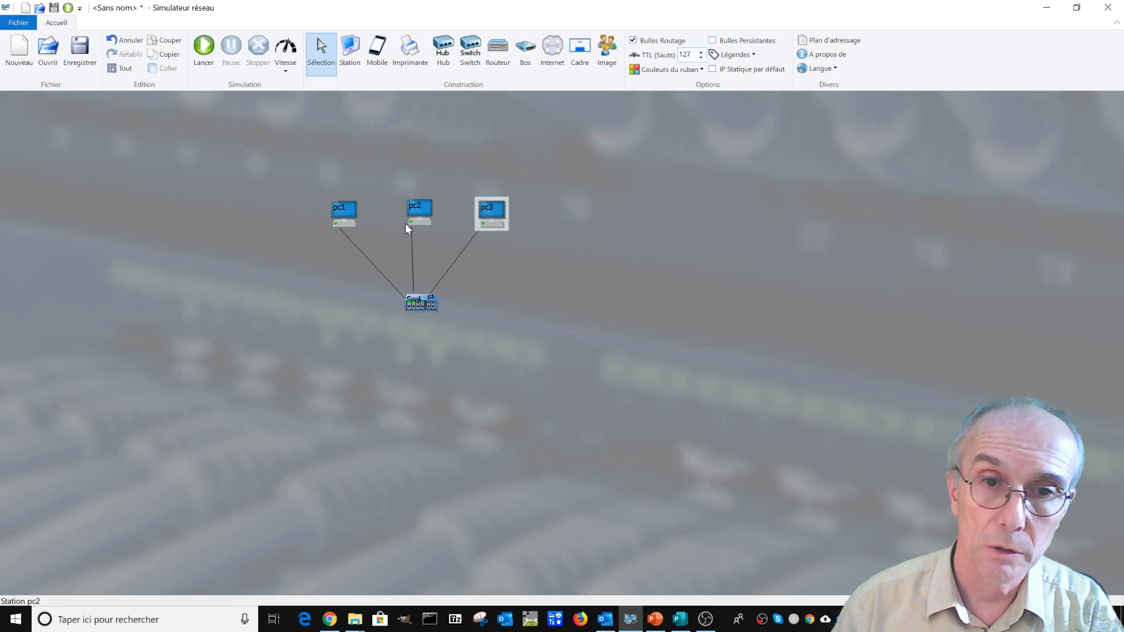
mouse_move(412, 224)
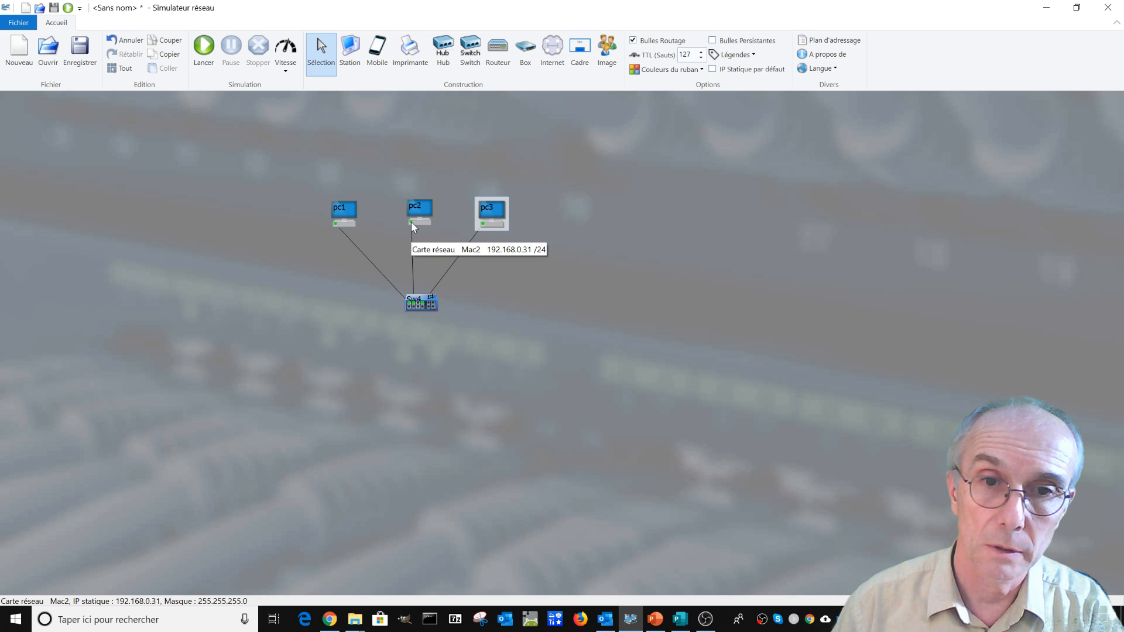
mouse_move(481, 223)
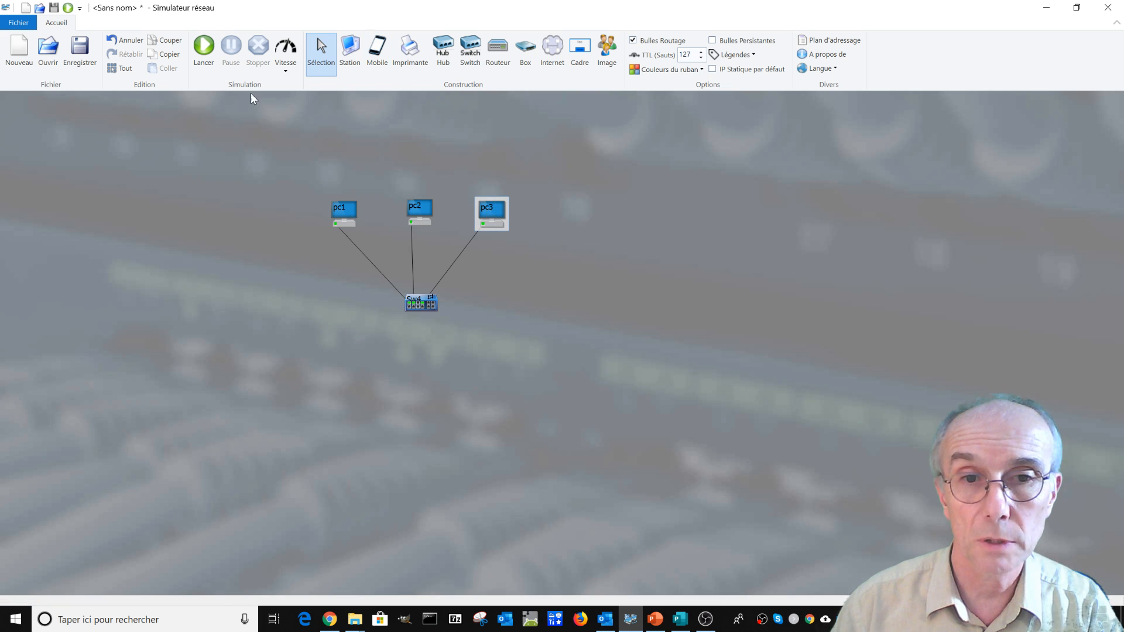
right_click(346, 219)
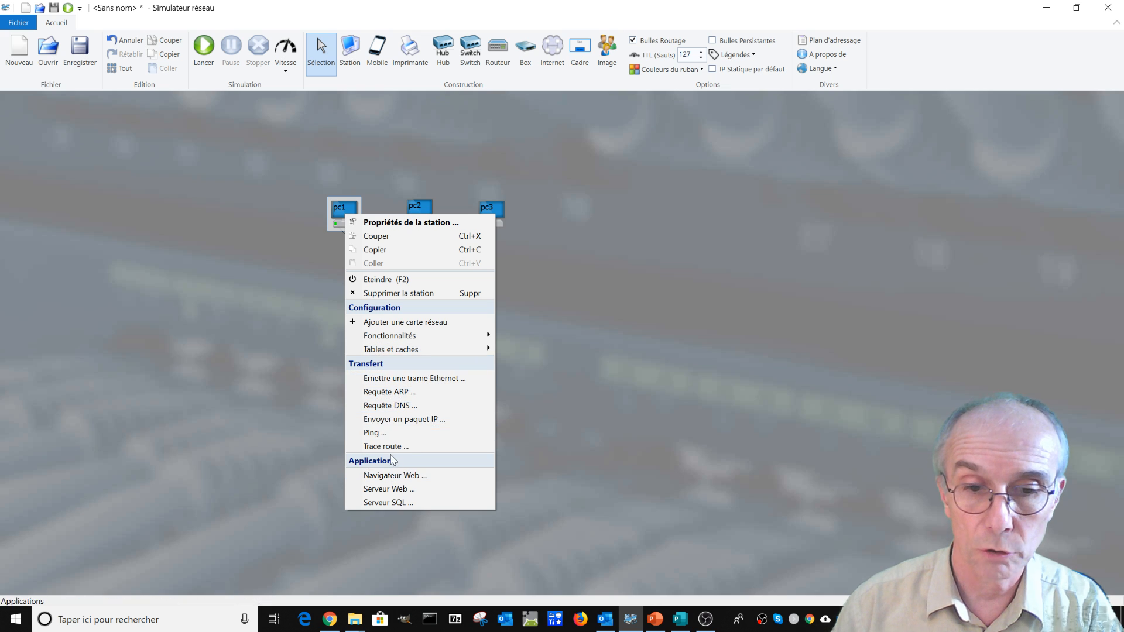
left_click(374, 433)
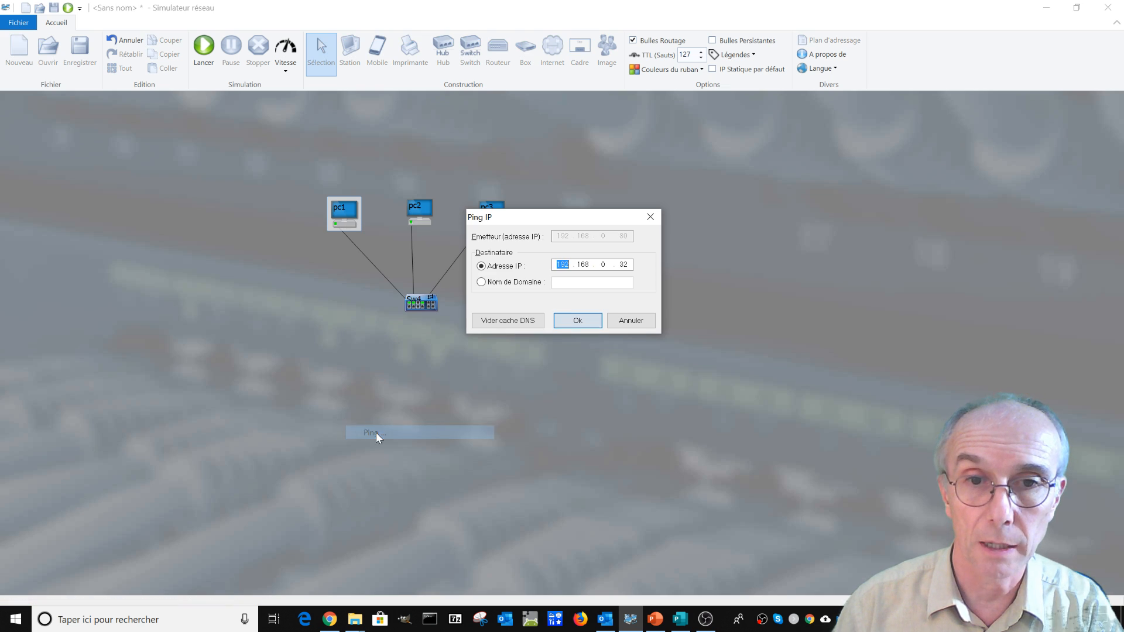
left_click_drag(562, 221, 639, 197)
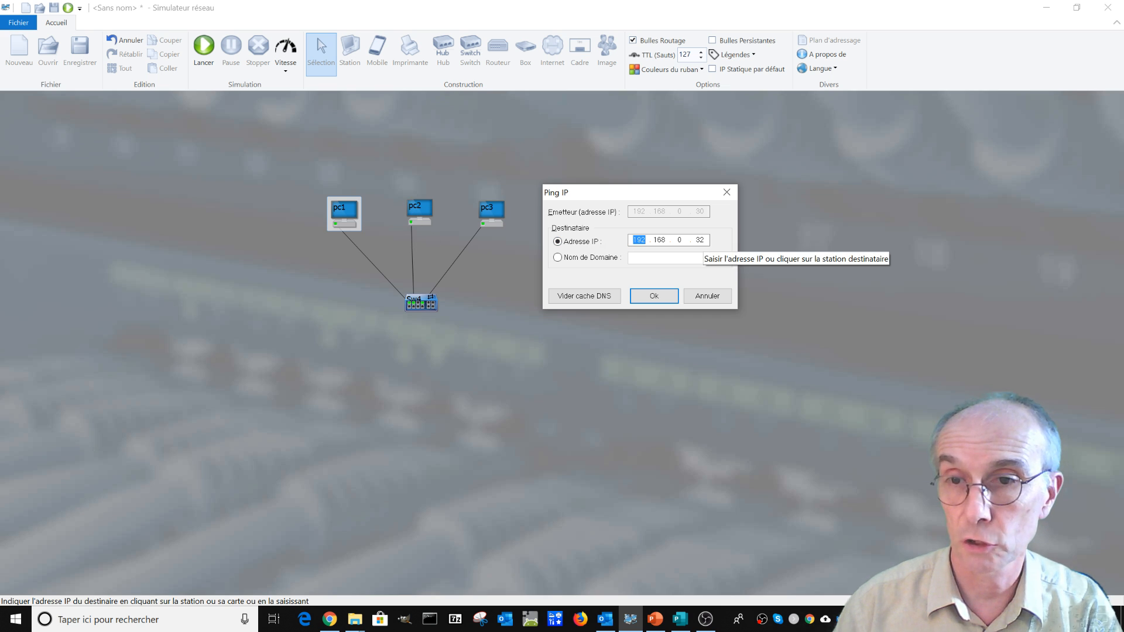
left_click(410, 224)
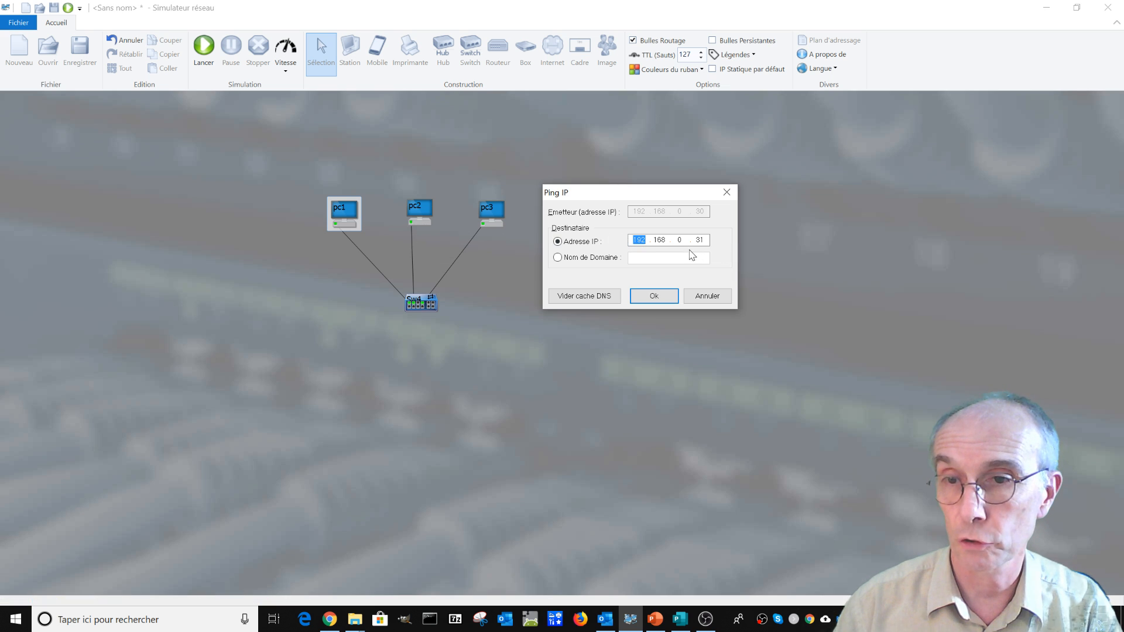
left_click(655, 301)
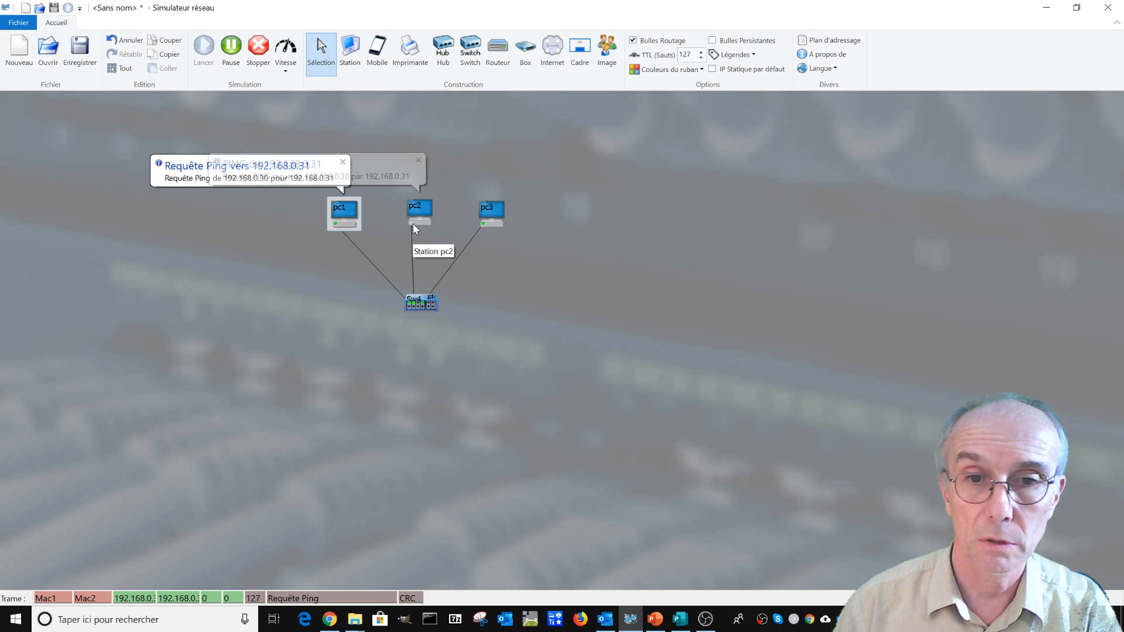
Send a ping from pc1 to pc3's network card at 192.168.0.32.
right_click(349, 221)
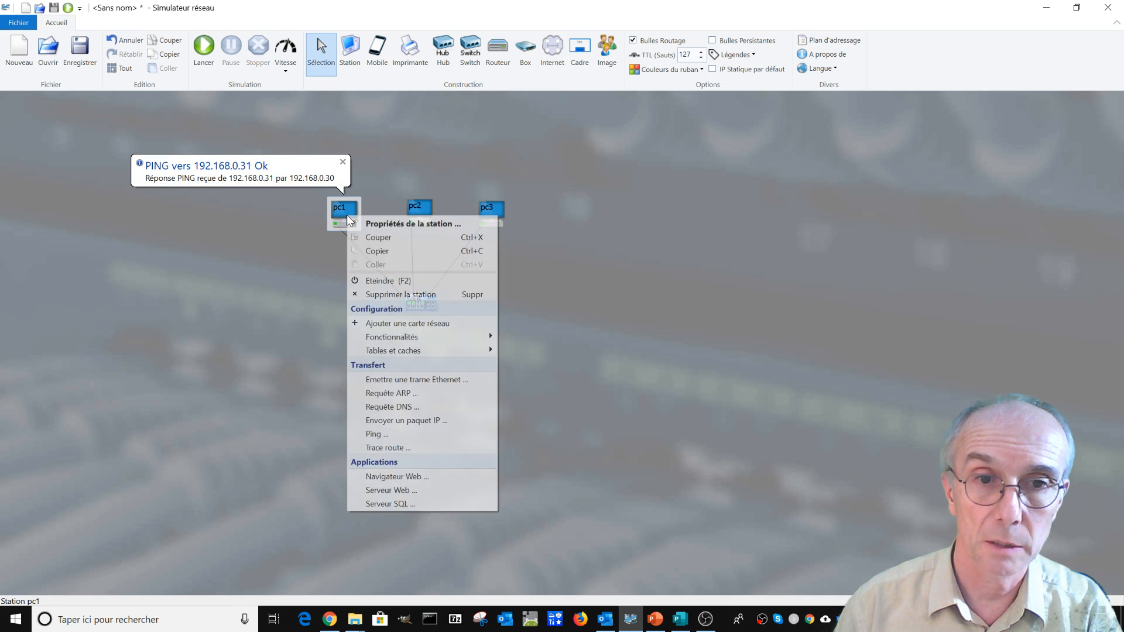
left_click(375, 434)
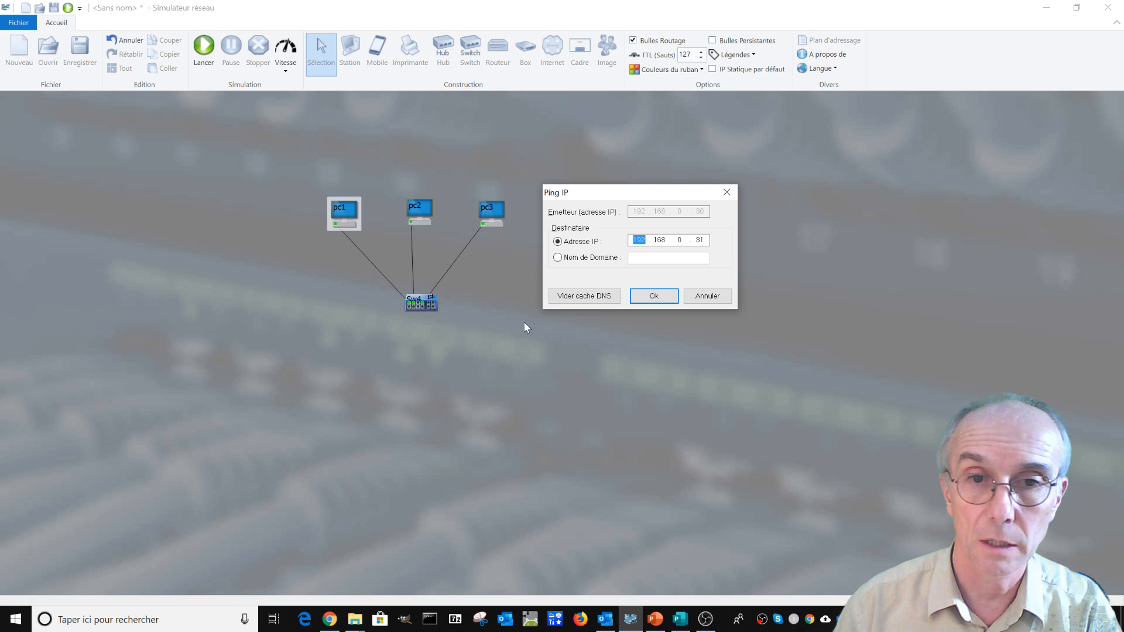
left_click(480, 223)
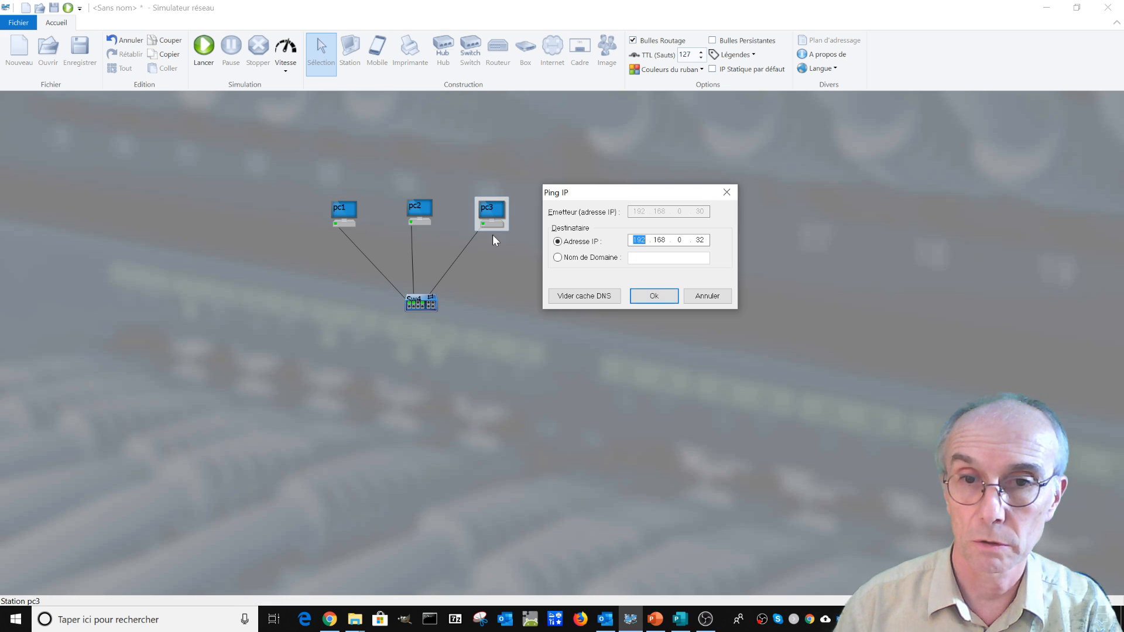
left_click(656, 297)
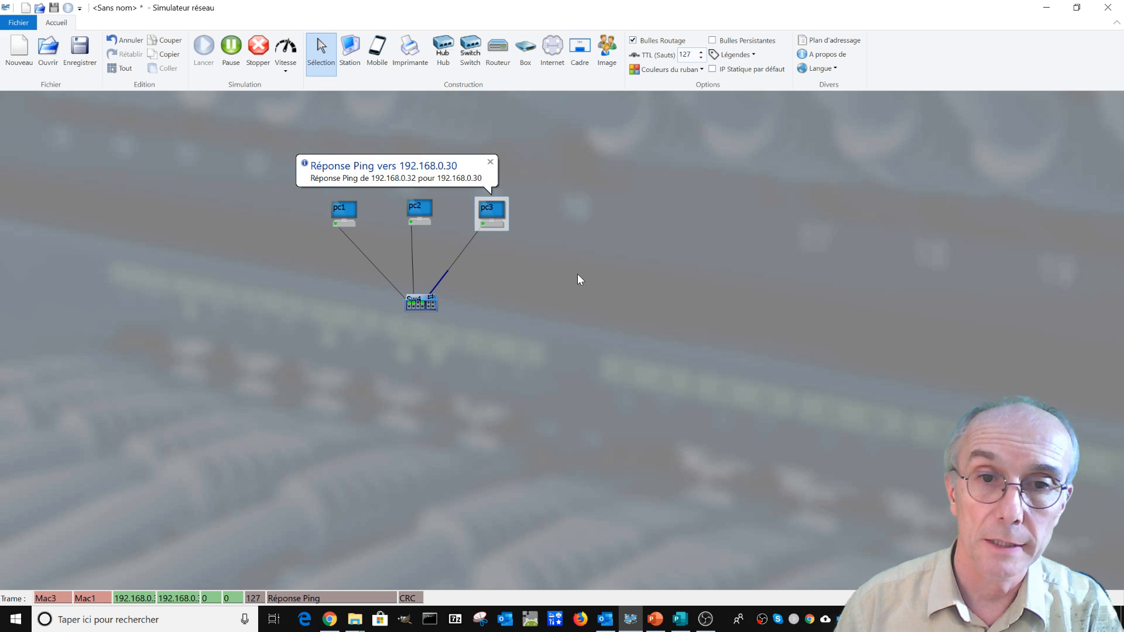
Send a ping from pc2 to pc3 at 192.168.0.32.
right_click(414, 211)
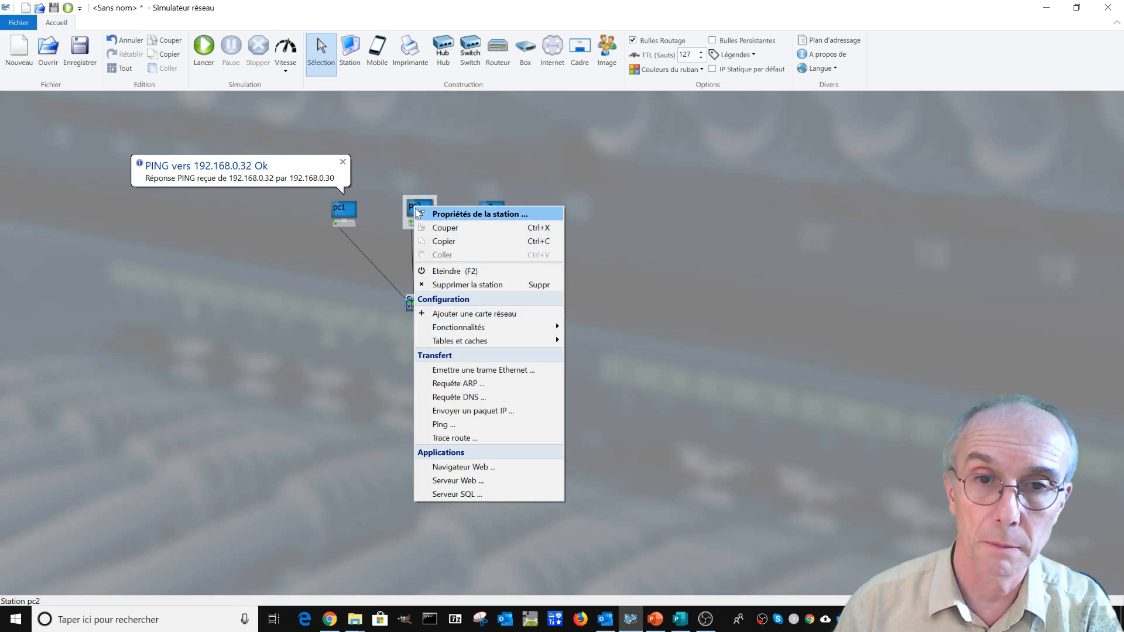
left_click(447, 425)
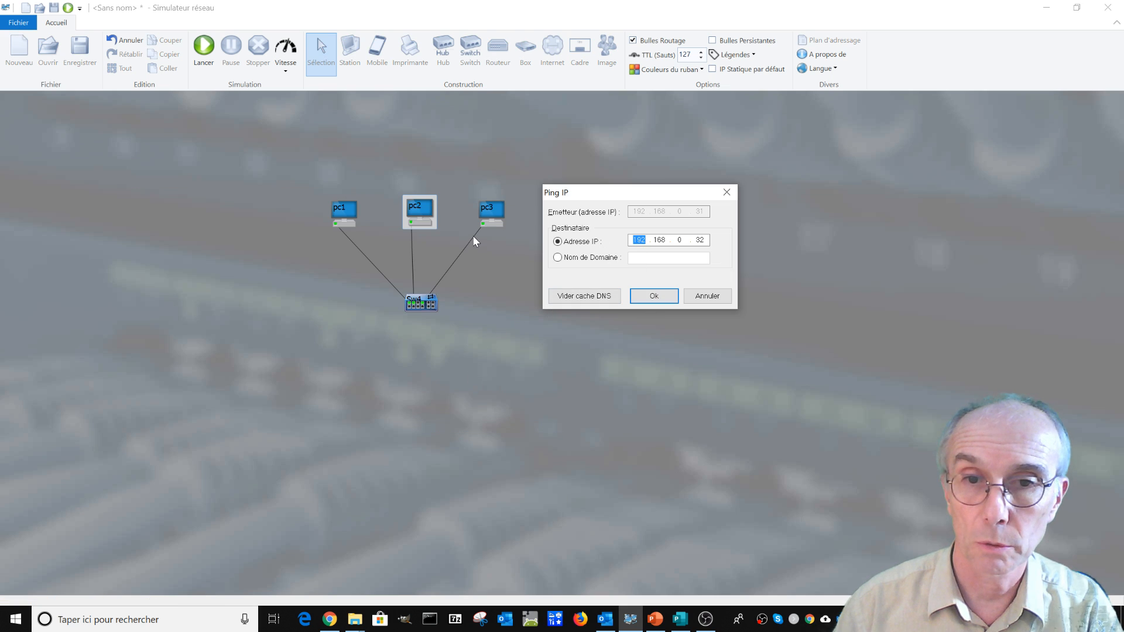
left_click(649, 295)
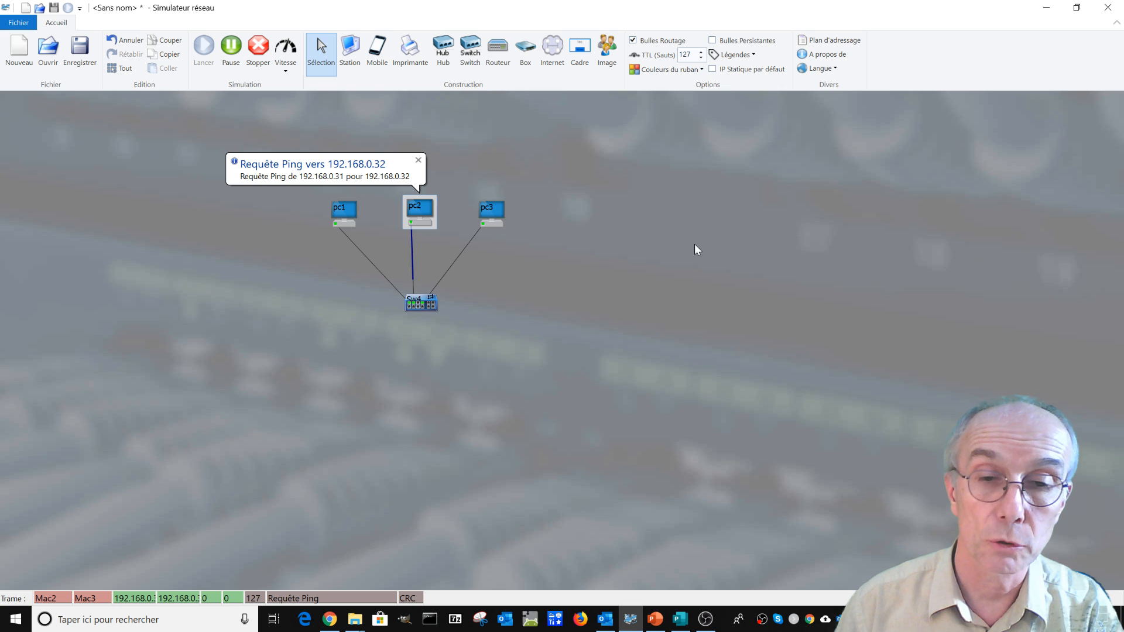